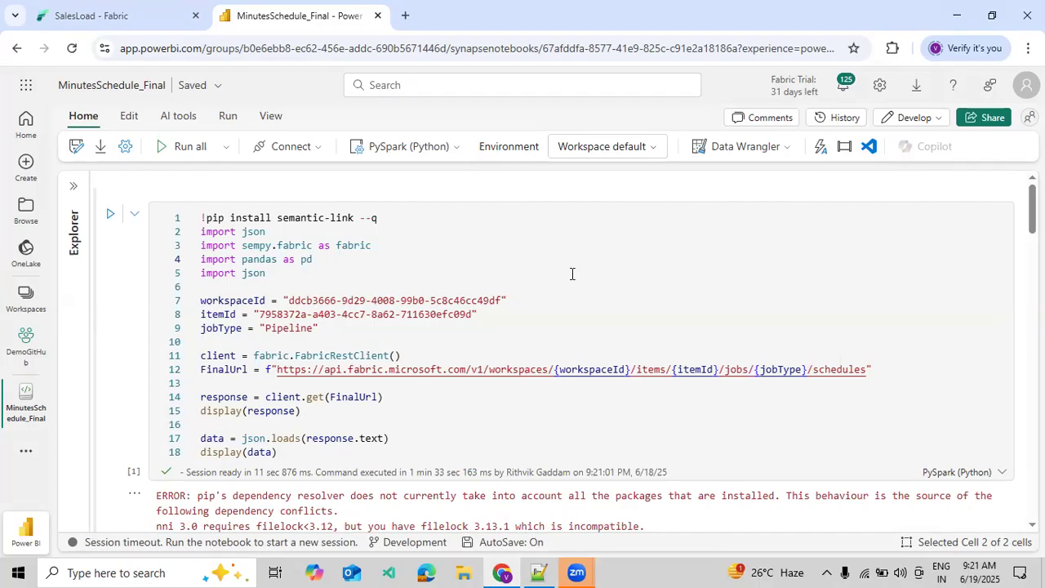
Step: Review the notebook's schedule API request cell and its output, plus the cell flattening Cron, Daily, Weekly and Monthly configurations
left_click(721, 219)
scroll(711, 246, "down", 10)
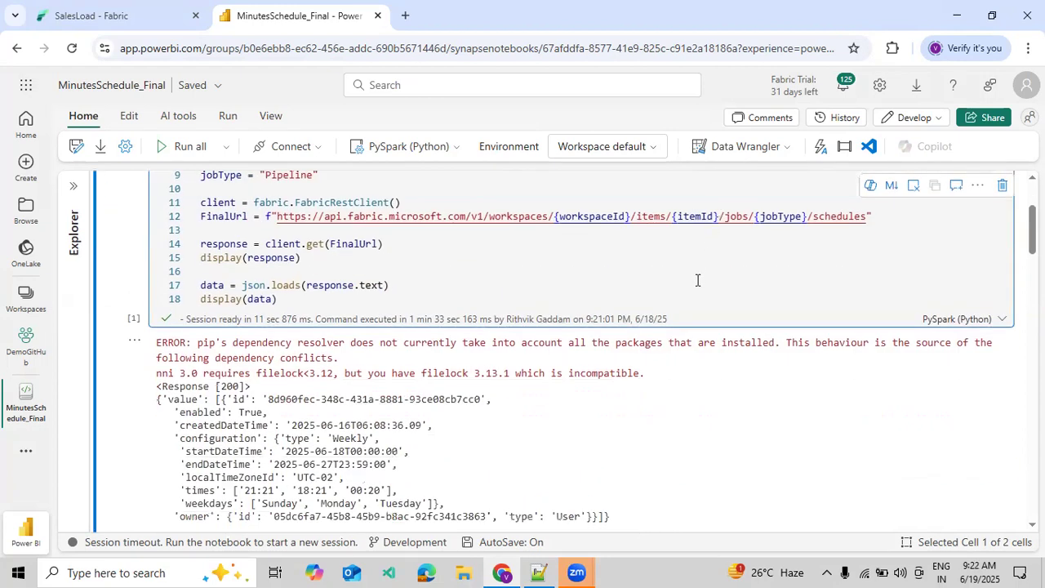
scroll(479, 310, "down", 1)
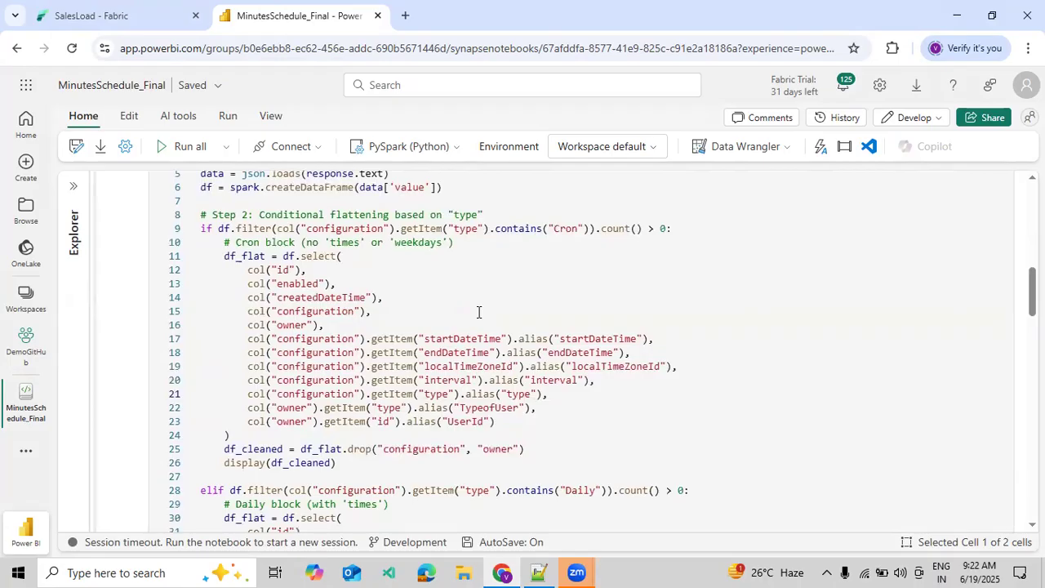
left_click(455, 316)
scroll(397, 305, "down", 3)
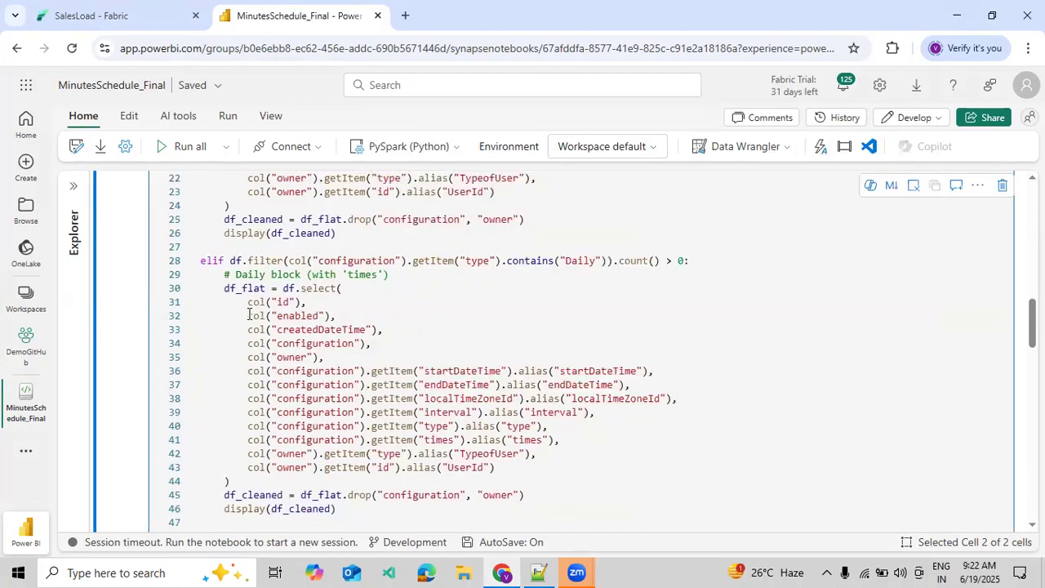
scroll(415, 331, "down", 6)
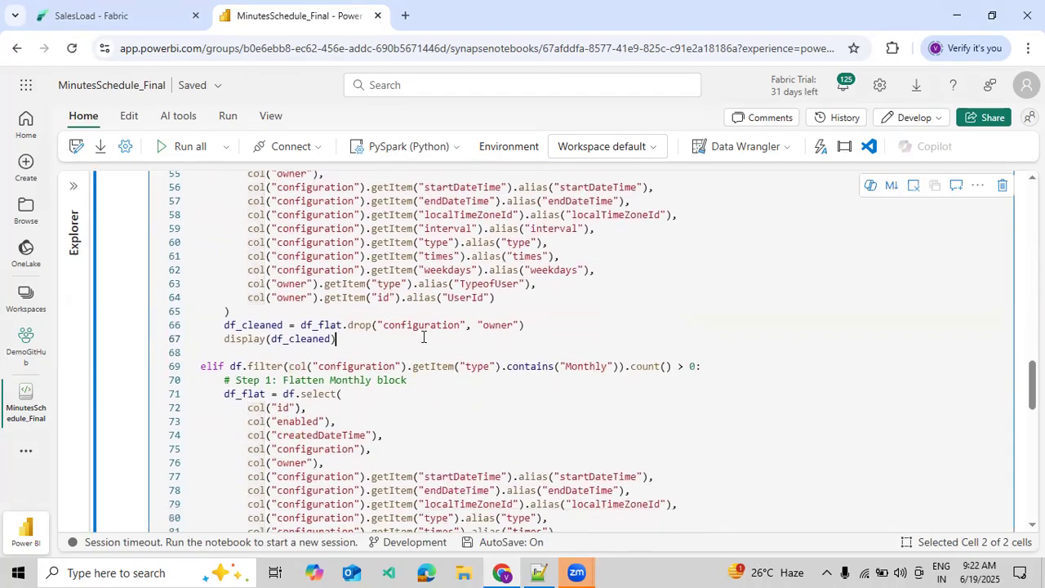
scroll(513, 357, "down", 2)
scroll(554, 343, "down", 2)
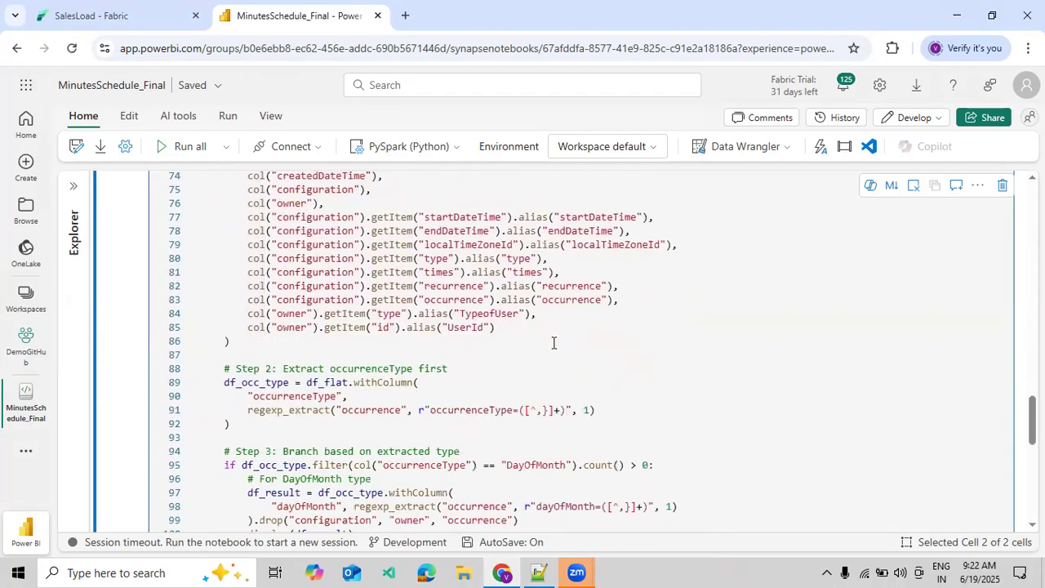
scroll(554, 343, "down", 3)
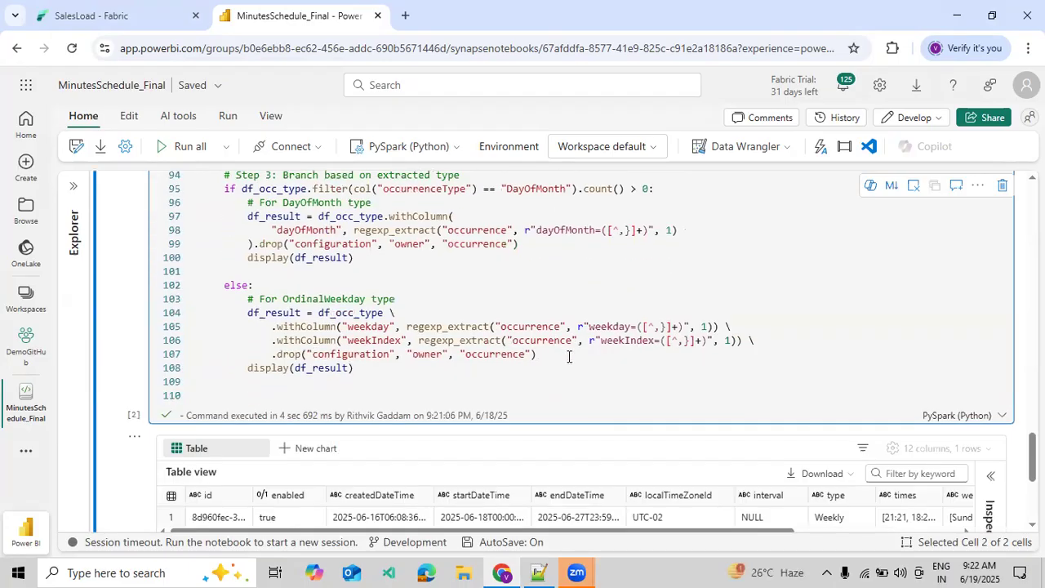
left_click(619, 372)
Step: Re-examine the flattening branches from Monthly back to Cron, and the workspaceId and itemId definitions in the first cell
scroll(621, 373, "up", 9)
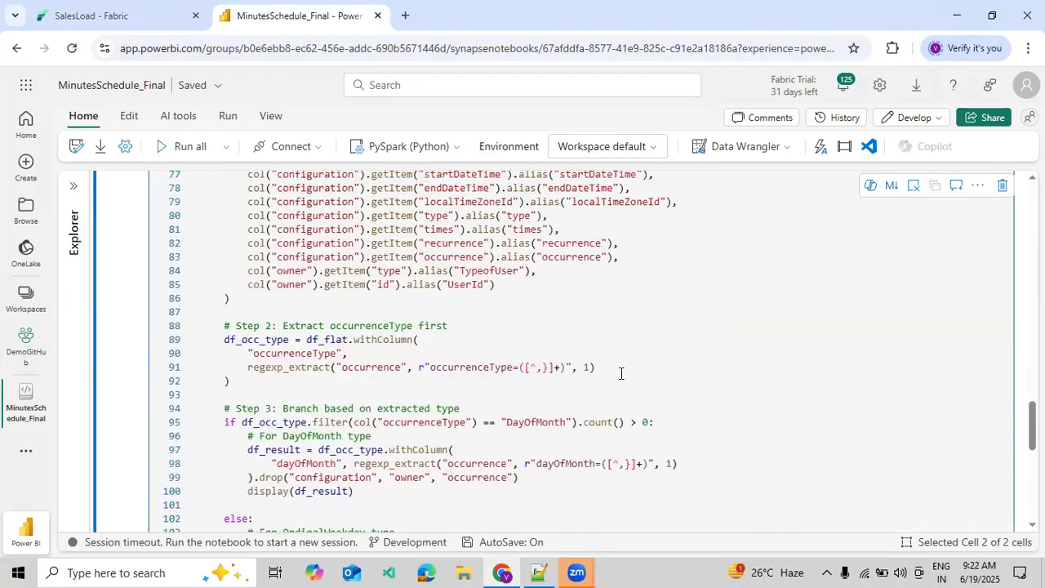
scroll(621, 373, "down", 3)
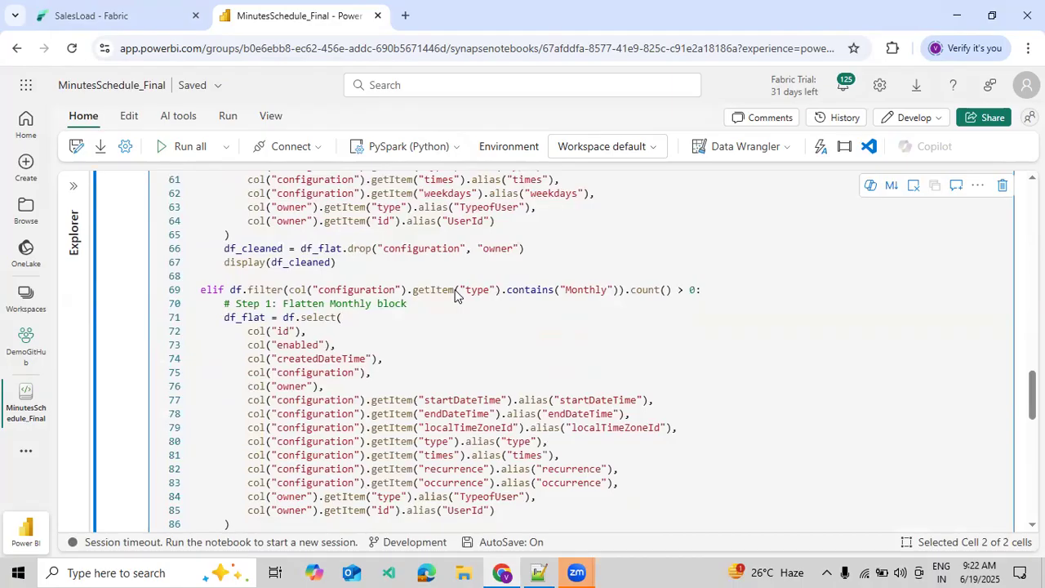
mouse_move(455, 295)
scroll(396, 289, "up", 5)
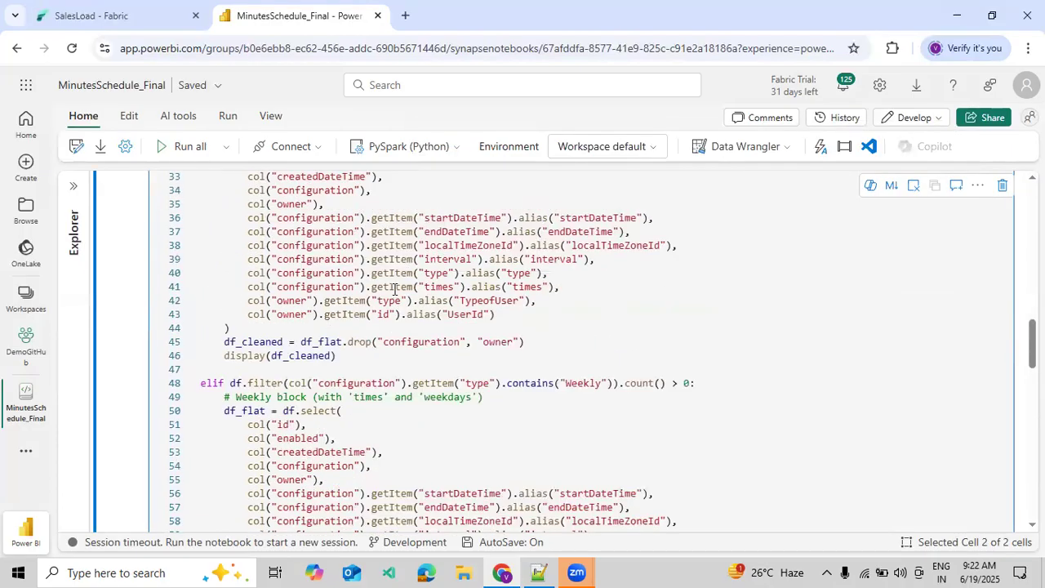
scroll(395, 289, "up", 3)
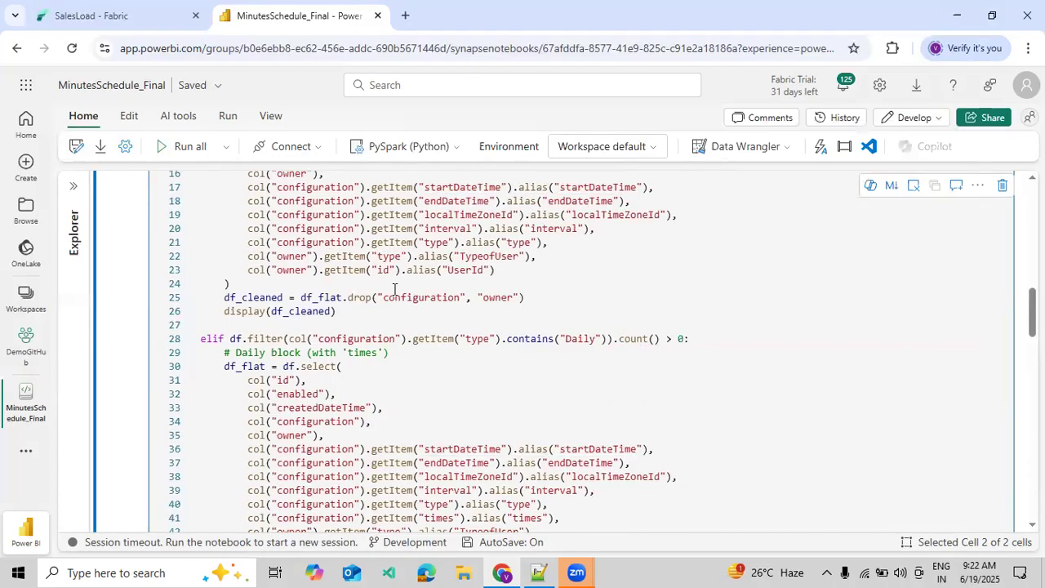
scroll(395, 289, "up", 2)
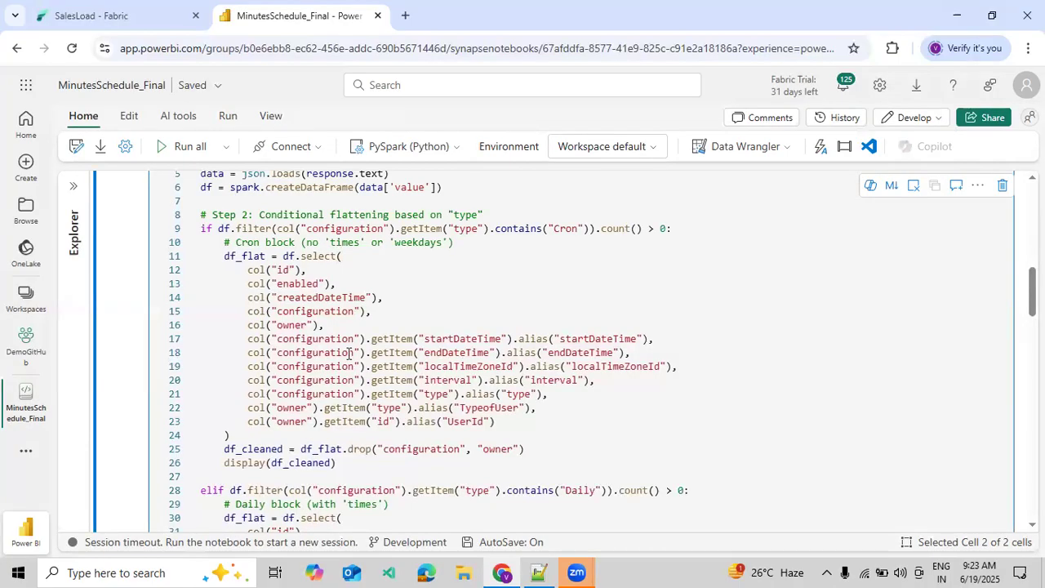
scroll(349, 353, "up", 8)
left_click(373, 306)
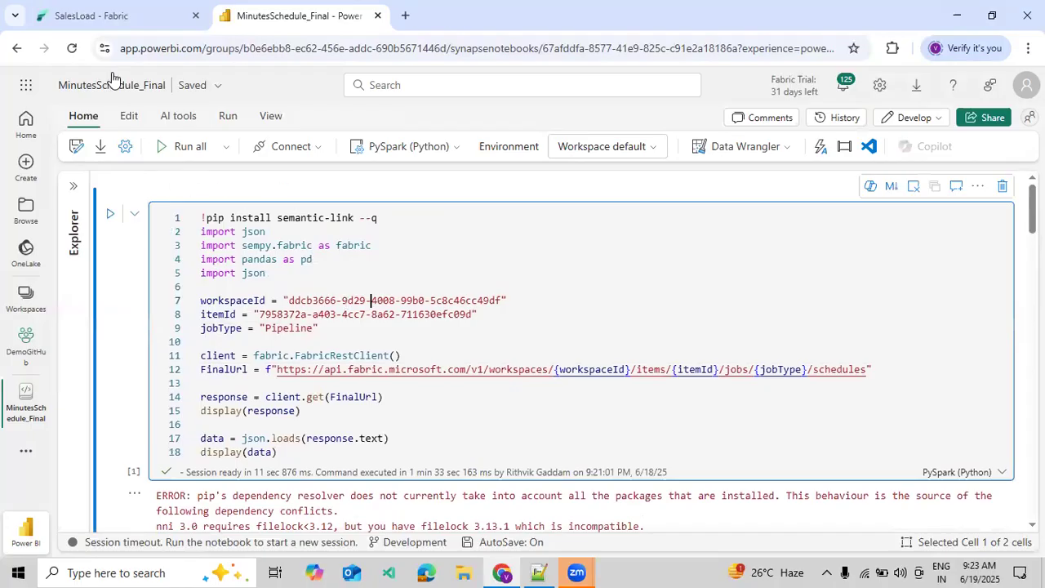
Step: Switch to the SalesLoad pipeline and check its schedule's repeat interval, start and end times, and time zone
left_click(114, 17)
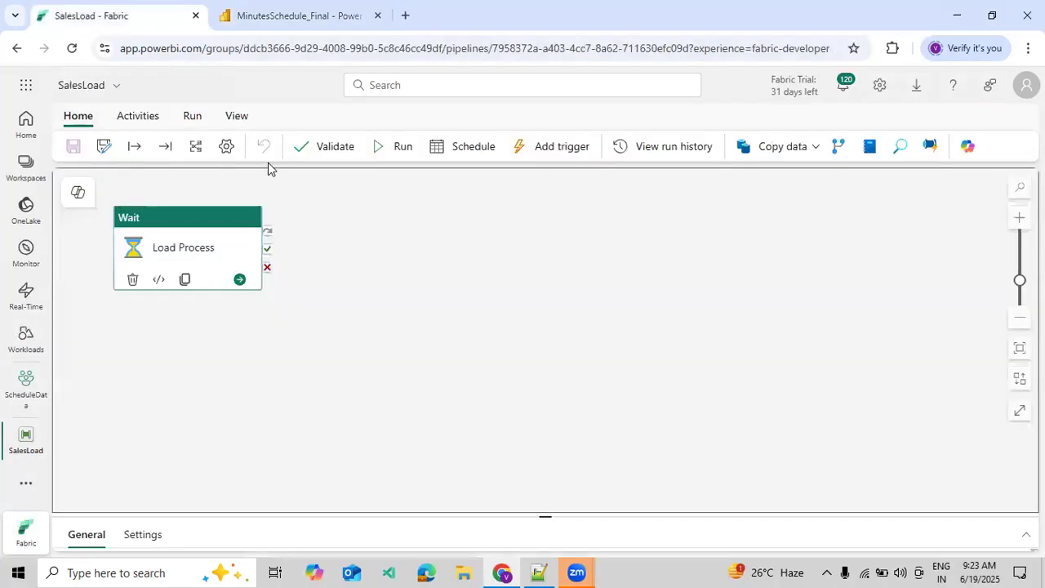
left_click(194, 117)
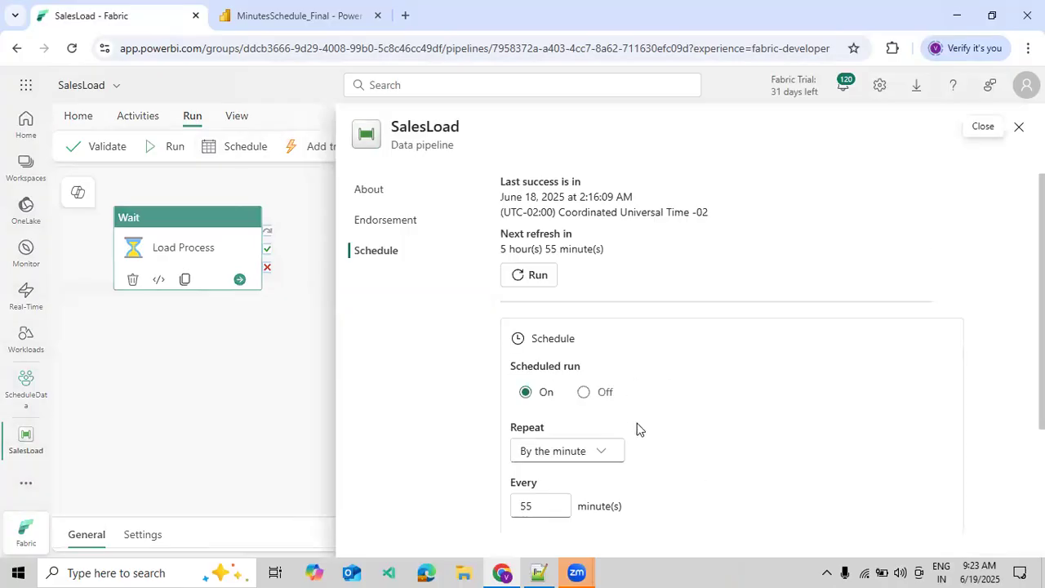
scroll(643, 428, "down", 3)
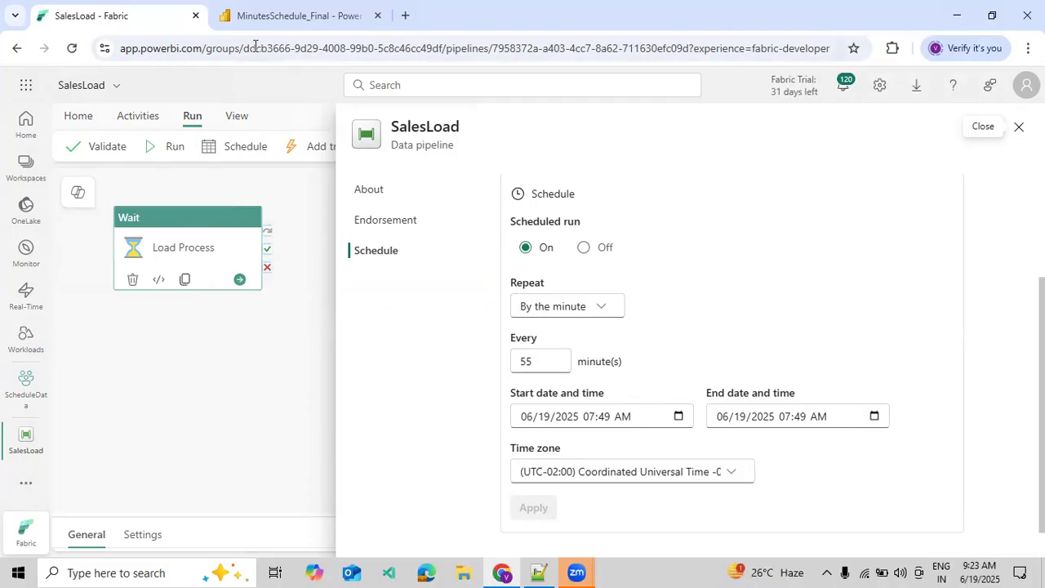
Step: Return to the MinutesSchedule_Final notebook and run all of its cells
left_click(247, 19)
left_click(184, 146)
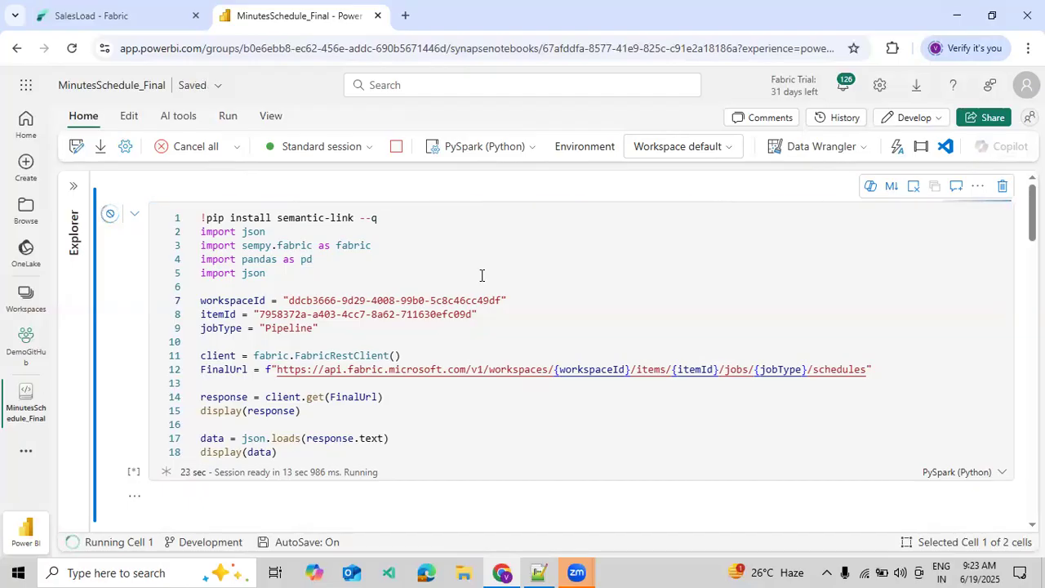
scroll(478, 275, "down", 2)
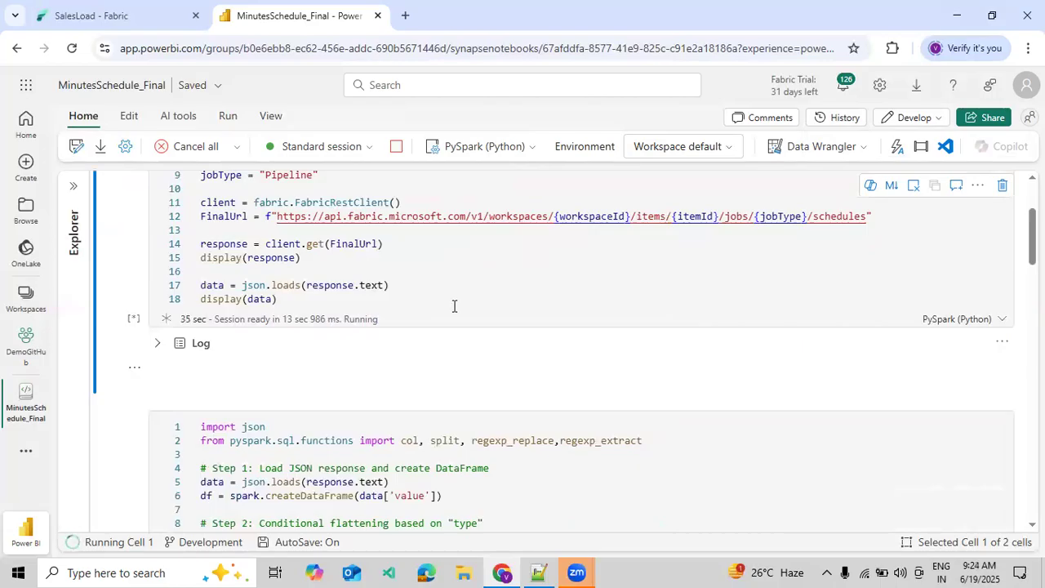
scroll(446, 411, "down", 1)
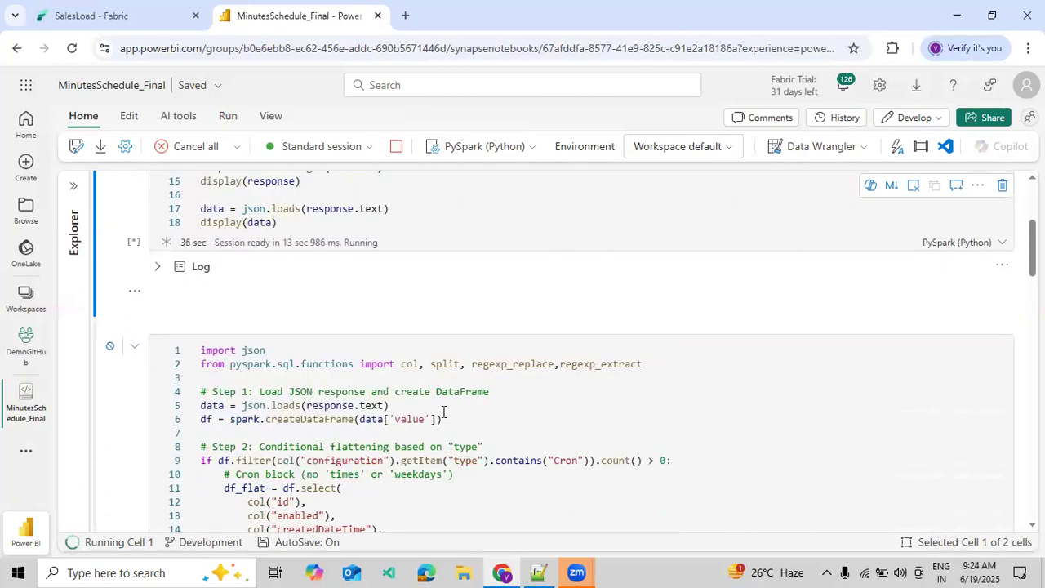
Step: Read through the conditional flattening code in the second cell, including the DayOfMonth and OrdinalWeekday handling, while the notebook runs
left_click(443, 411)
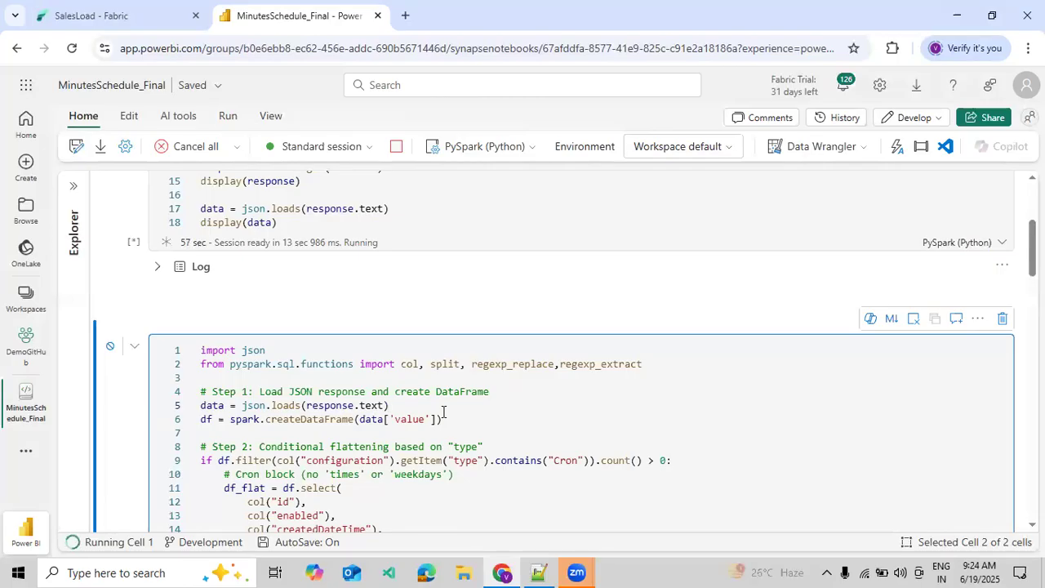
scroll(441, 410, "down", 2)
scroll(434, 408, "down", 3)
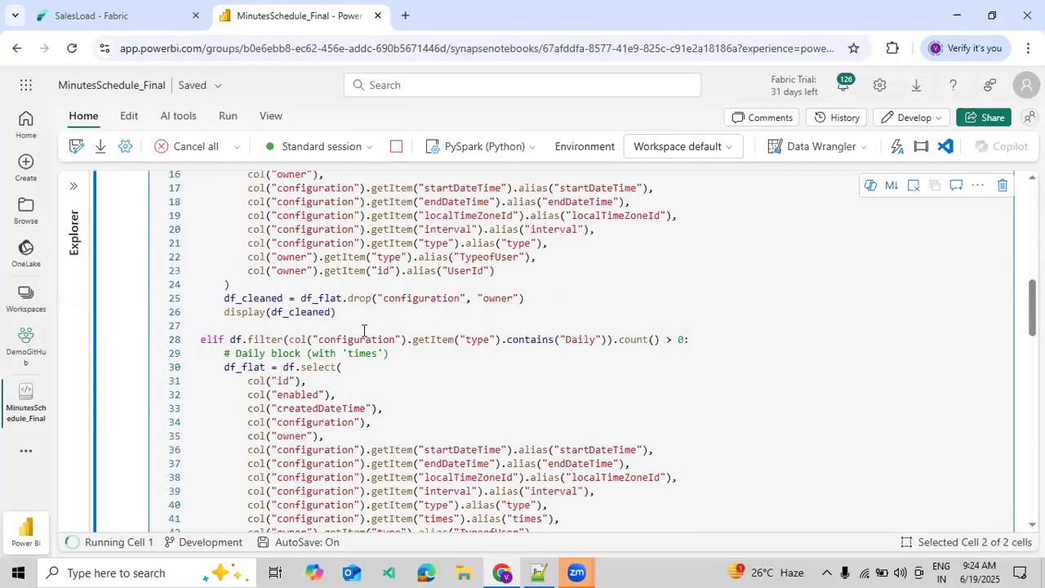
scroll(364, 330, "down", 6)
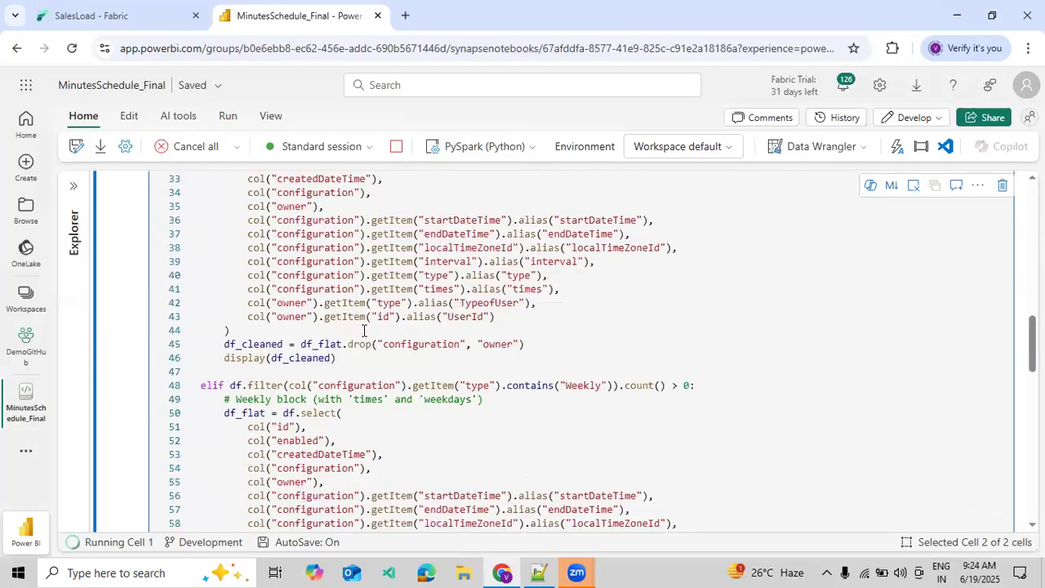
scroll(368, 368, "down", 3)
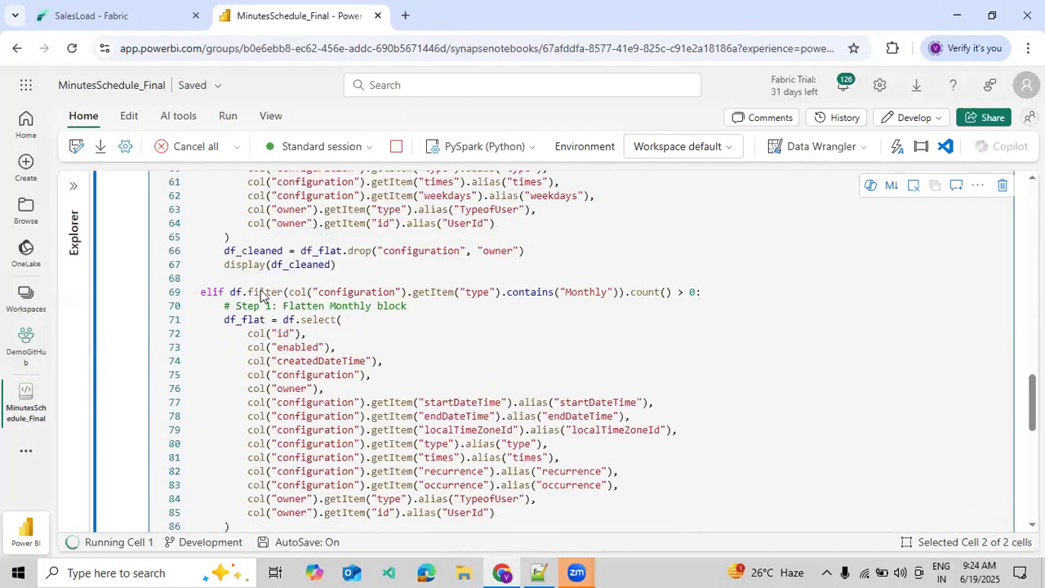
scroll(662, 350, "down", 2)
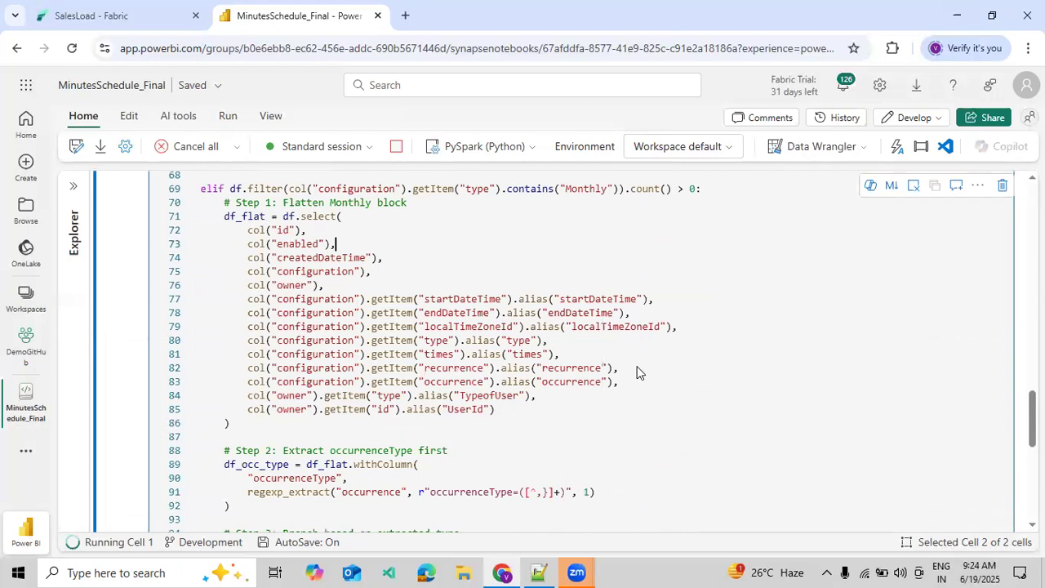
scroll(591, 354, "down", 8)
scroll(534, 323, "up", 5)
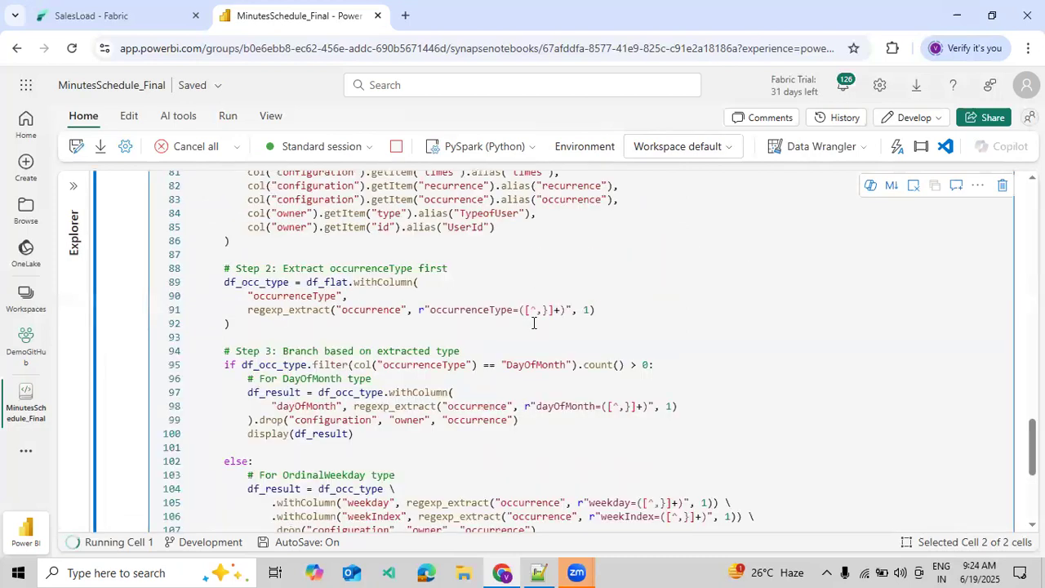
scroll(534, 323, "up", 4)
scroll(535, 323, "up", 15)
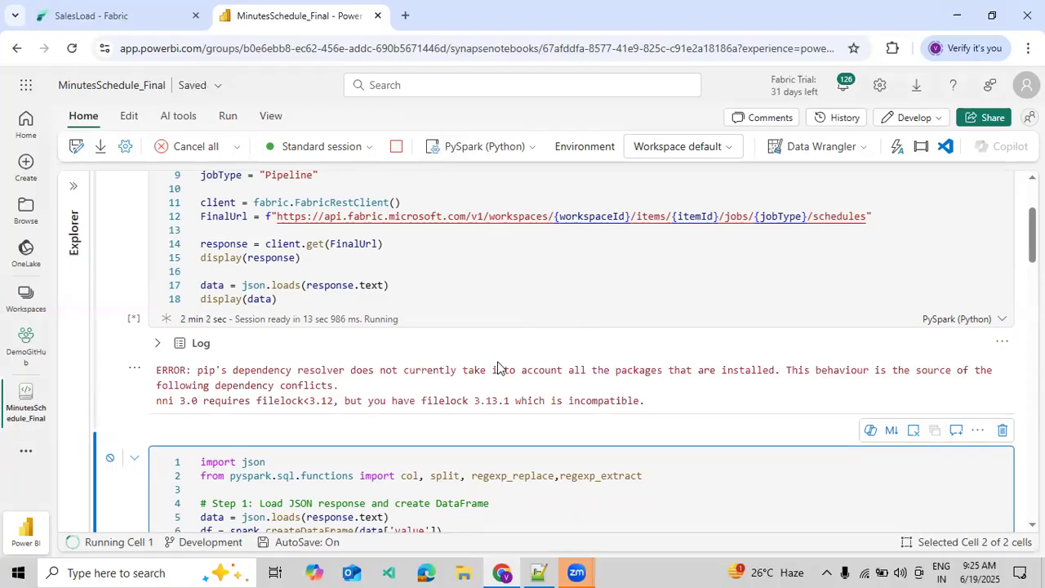
Step: Examine the JSON response and flattened result table, and compare them with the SalesLoad pipeline's schedule settings
scroll(386, 276, "down", 3)
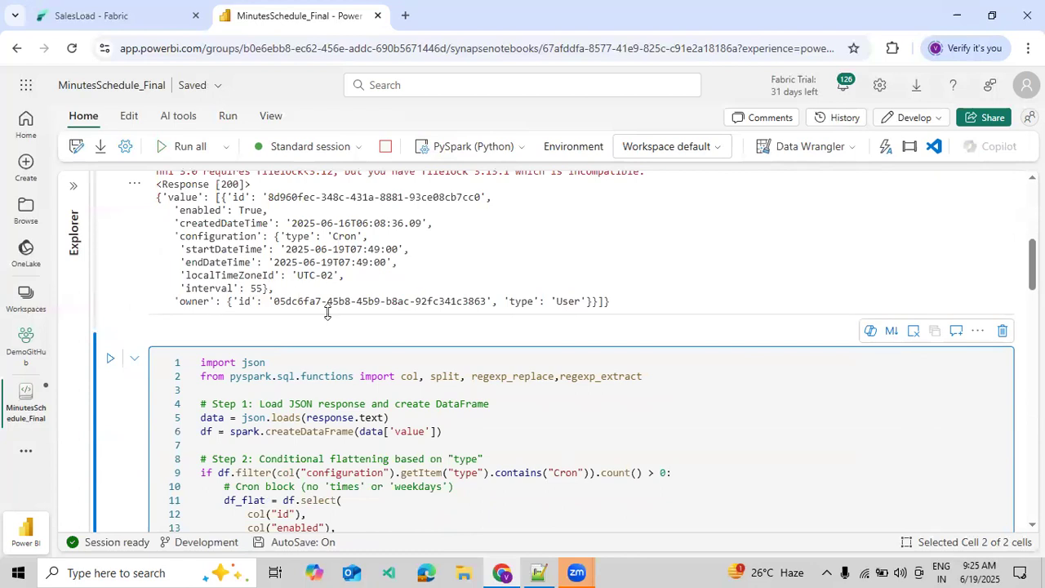
scroll(561, 347, "down", 10)
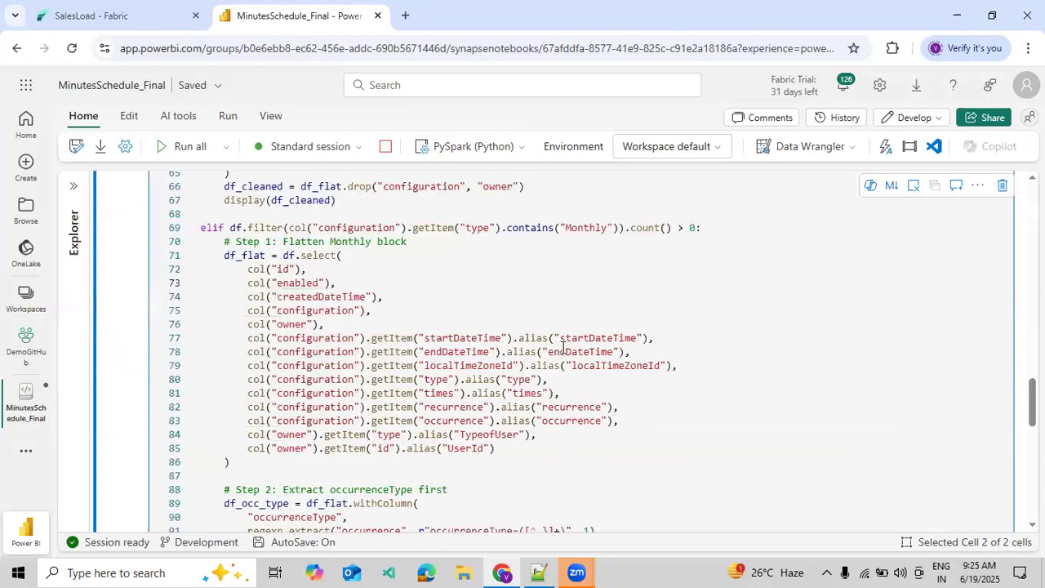
scroll(563, 347, "down", 8)
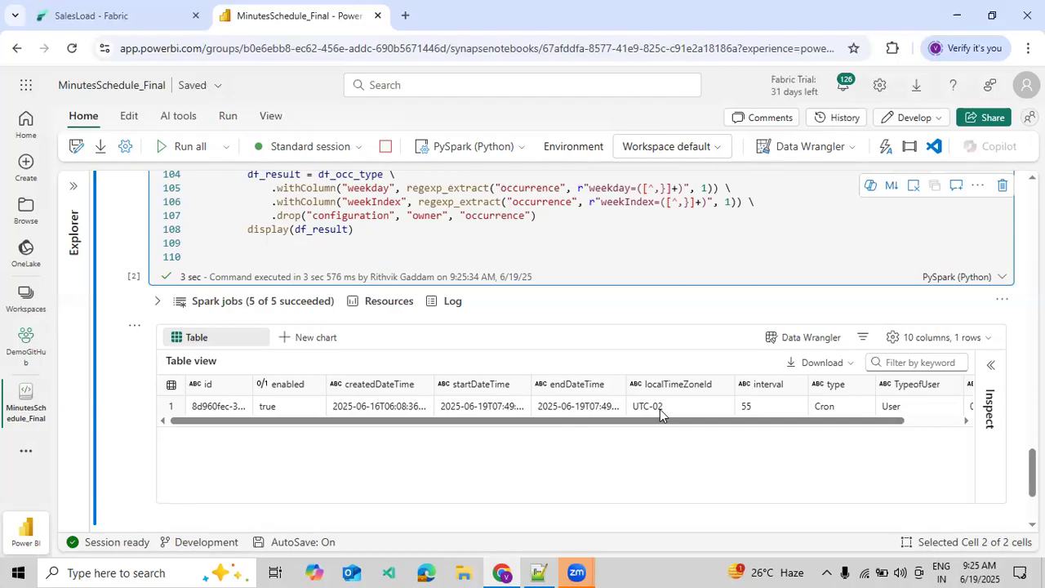
left_click(106, 16)
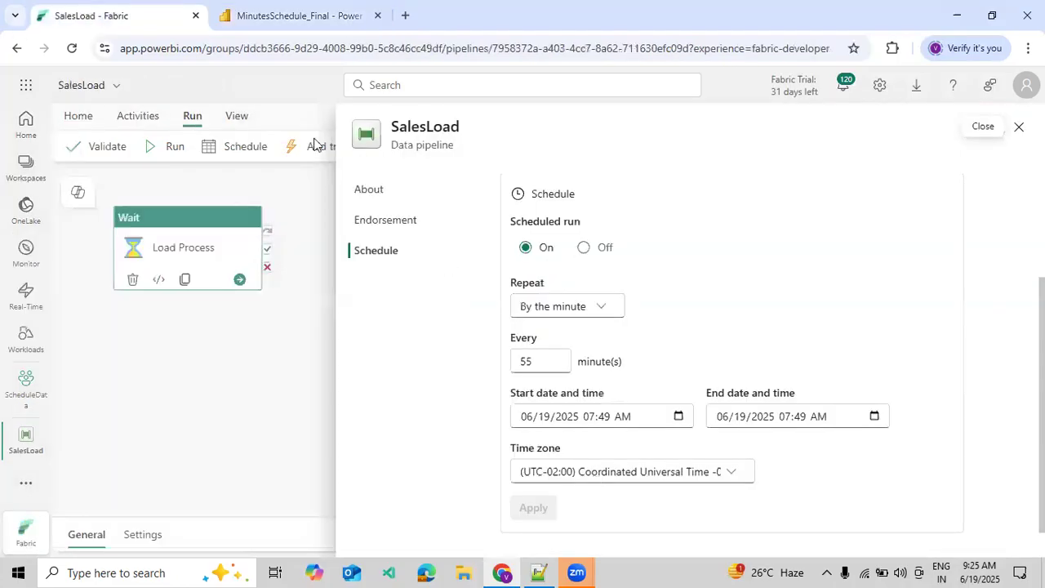
left_click(252, 24)
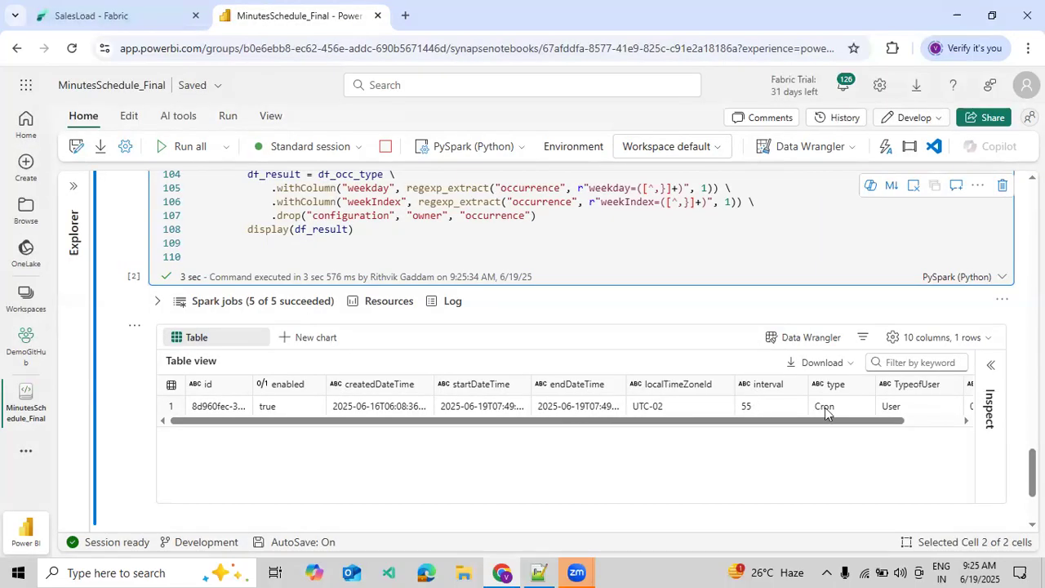
left_click_drag(838, 422, 770, 442)
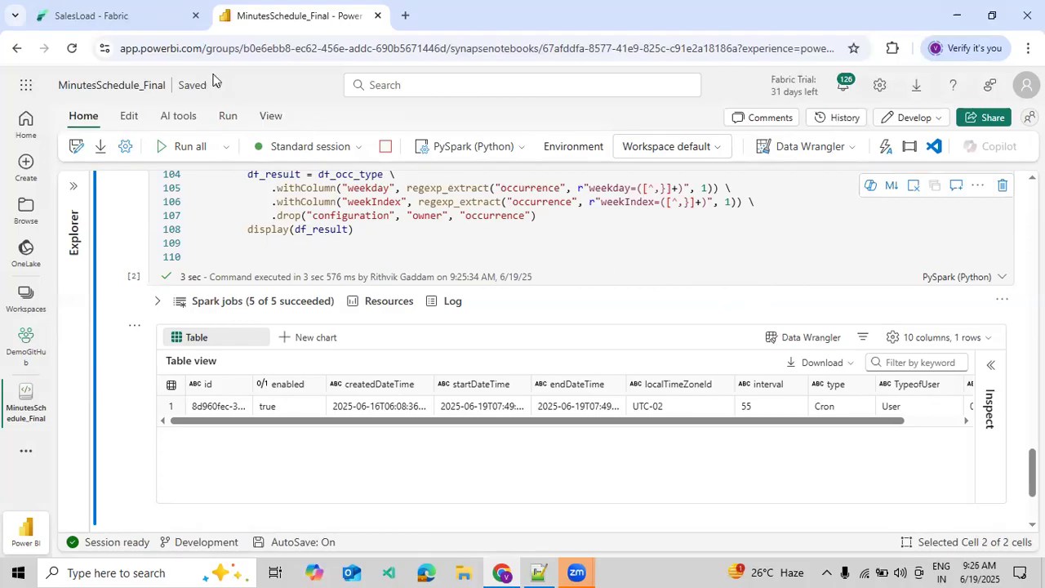
Step: Switch to the SalesLoad pipeline and set its schedule to repeat hourly, every 3 hours
left_click(146, 23)
left_click(541, 309)
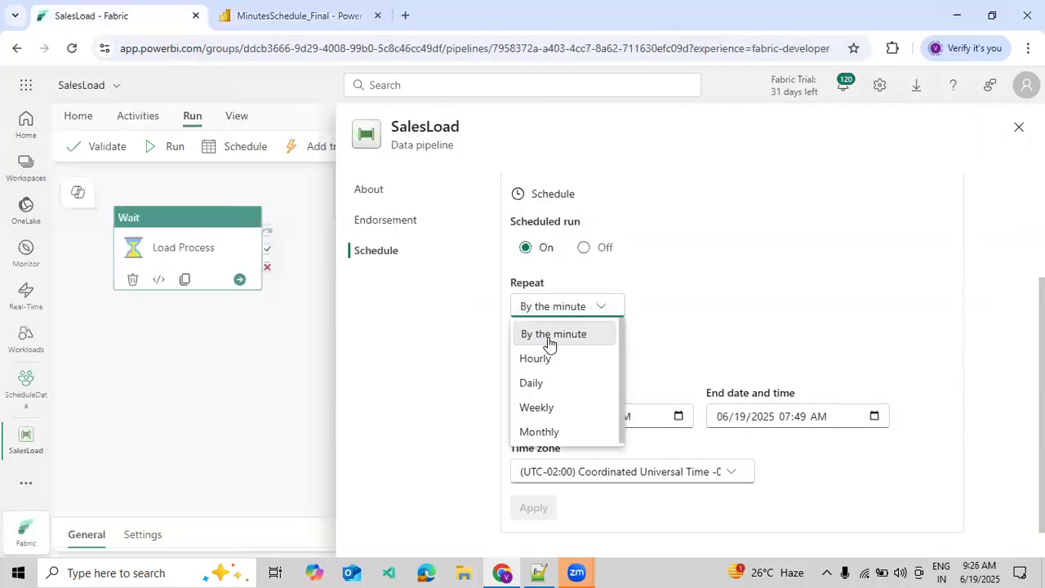
left_click(547, 360)
left_click(534, 368)
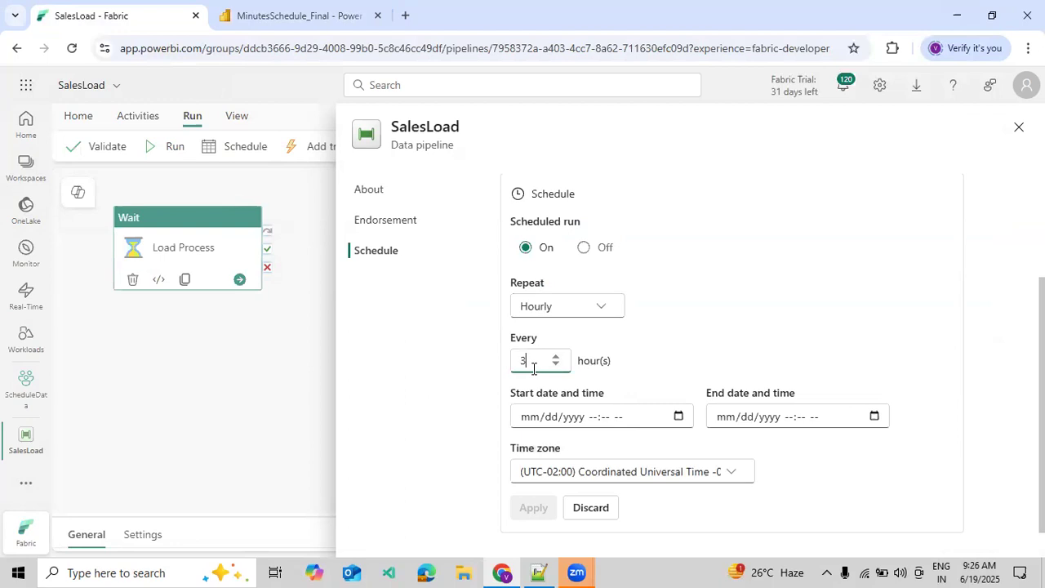
Step: Set the hourly schedule to start 06/19/2025 09:26 AM and end 06/21/2025 09:26 AM
left_click(679, 417)
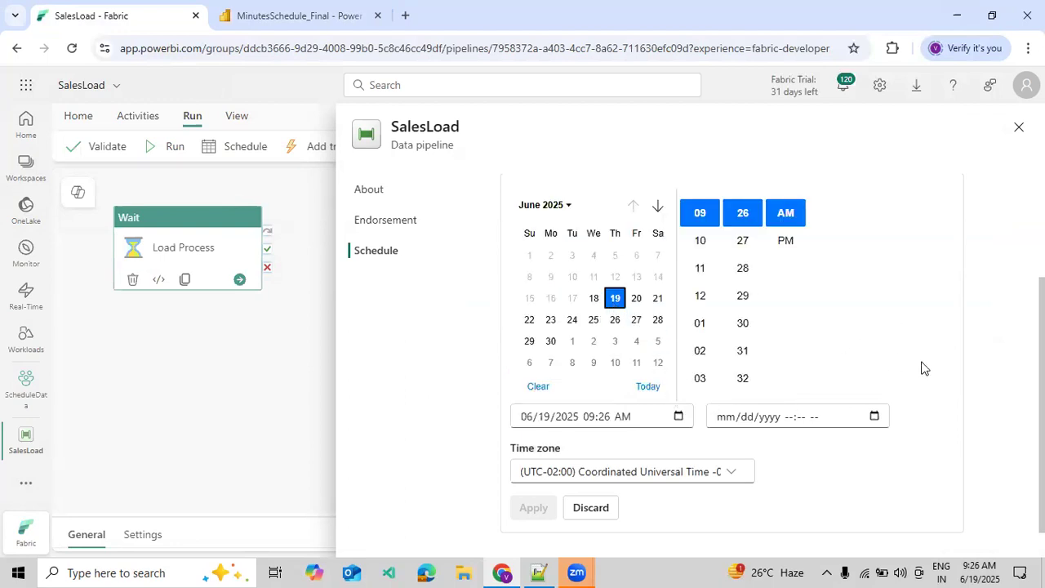
left_click(890, 418)
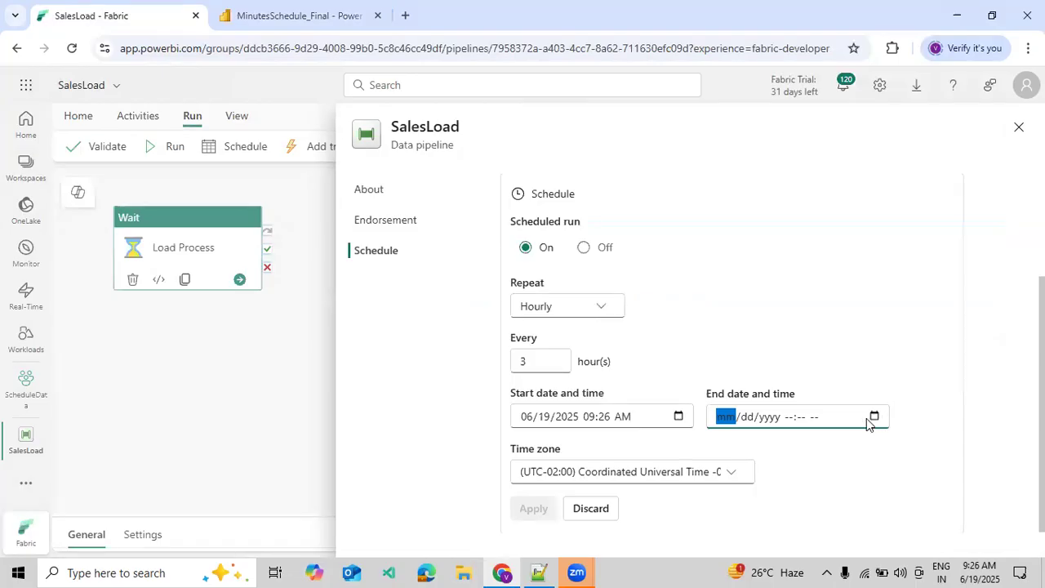
left_click(875, 417)
left_click(854, 298)
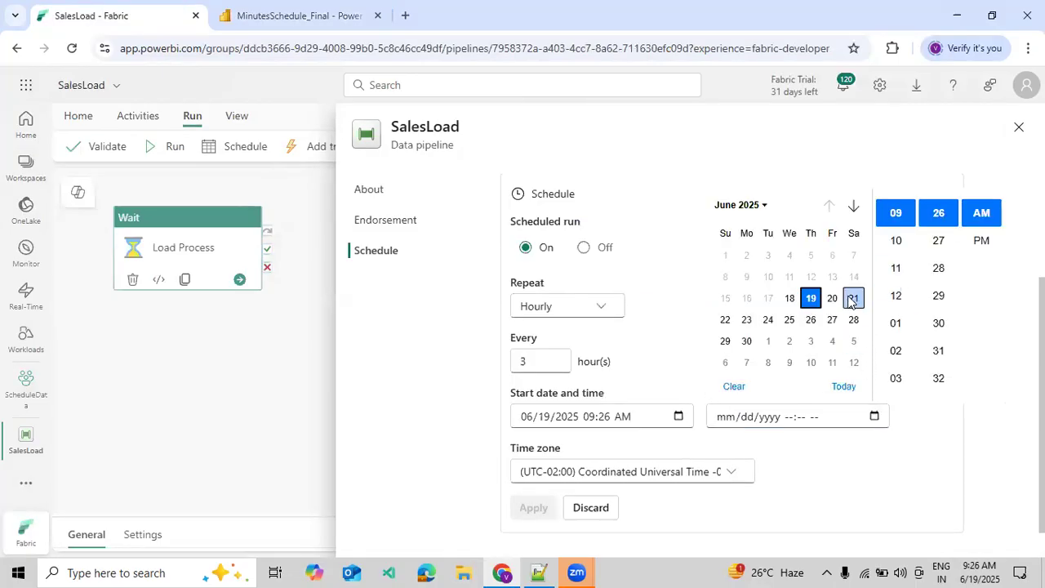
left_click(816, 478)
Step: Set the schedule's time zone to (UTC) Dublin, Edinburgh, Lisbon, London and apply the hourly schedule
left_click(731, 471)
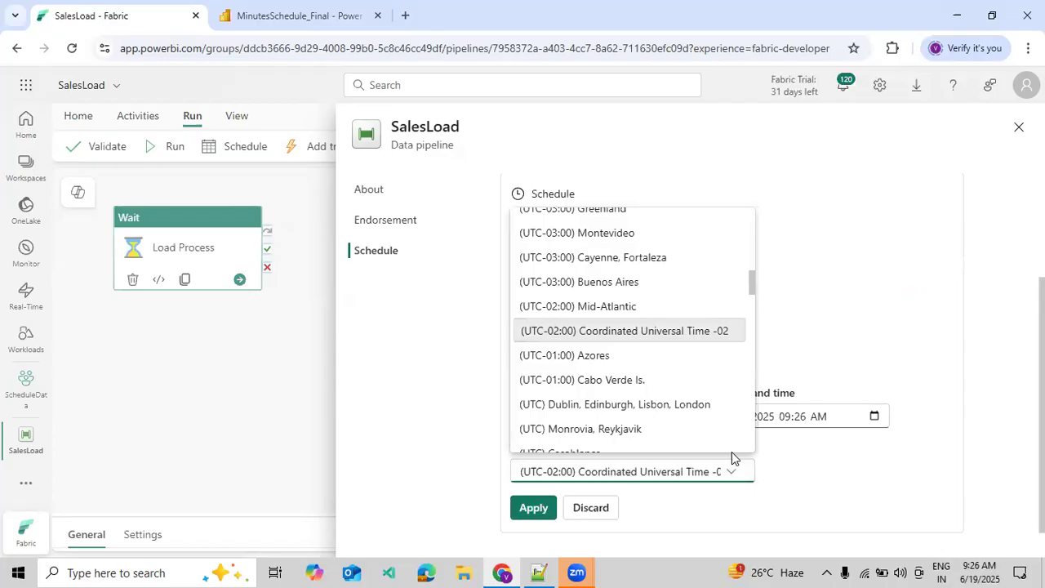
left_click(667, 405)
left_click(537, 511)
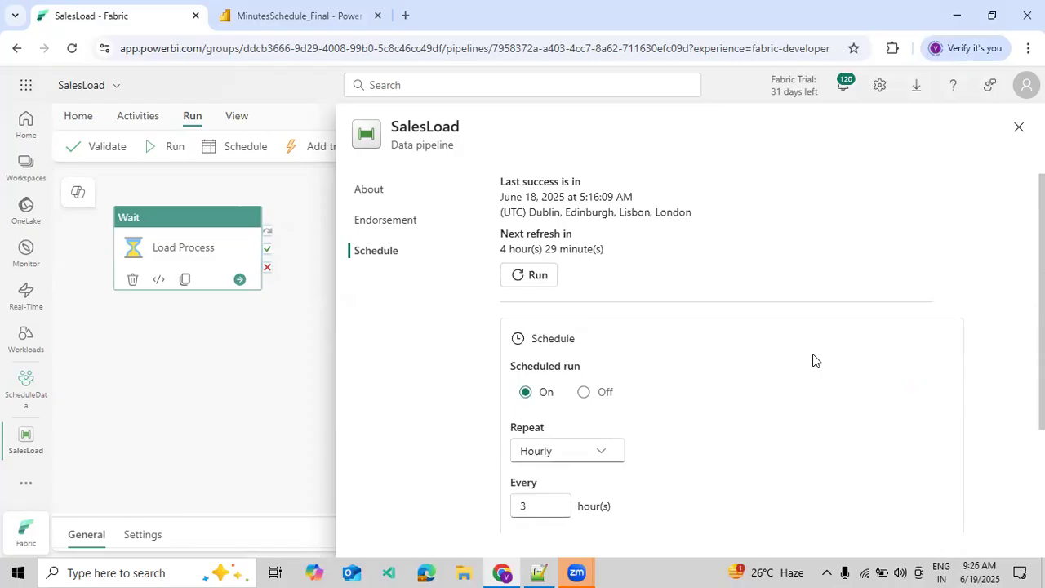
scroll(813, 354, "down", 1)
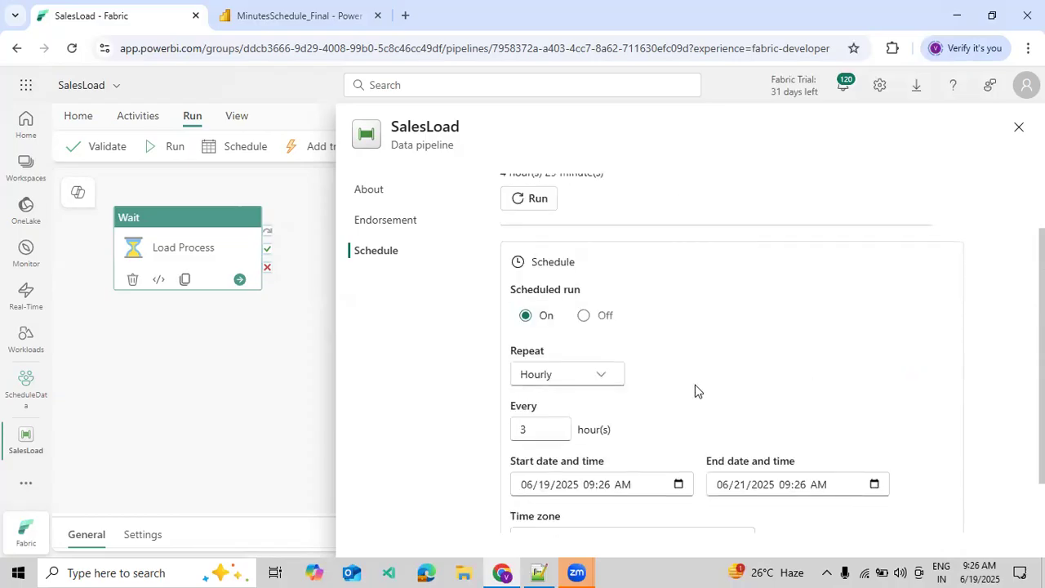
scroll(723, 388, "down", 1)
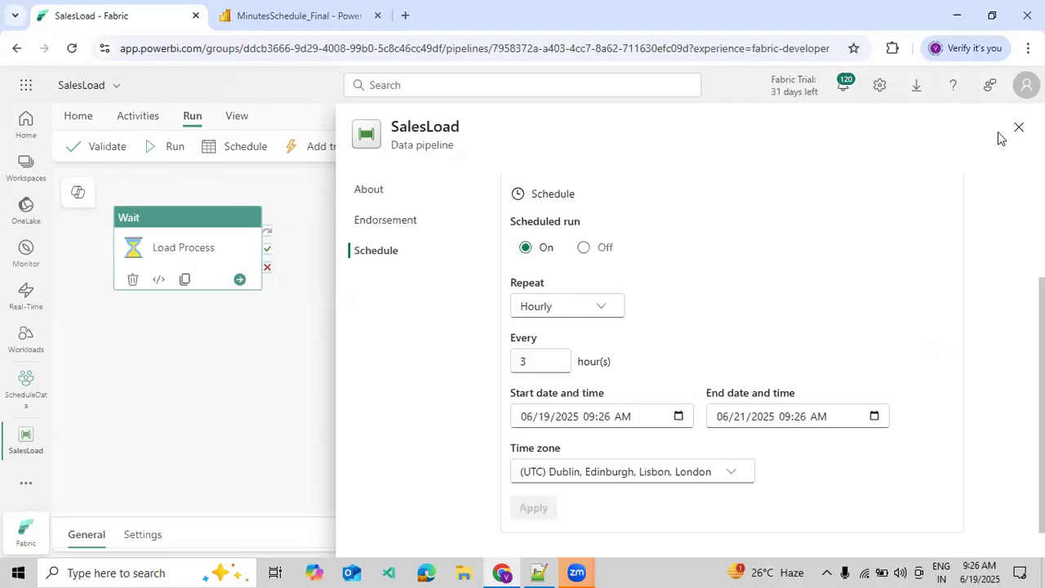
Step: Go back to the MinutesSchedule_Final notebook and run all cells against the hourly schedule
left_click(251, 17)
left_click(182, 147)
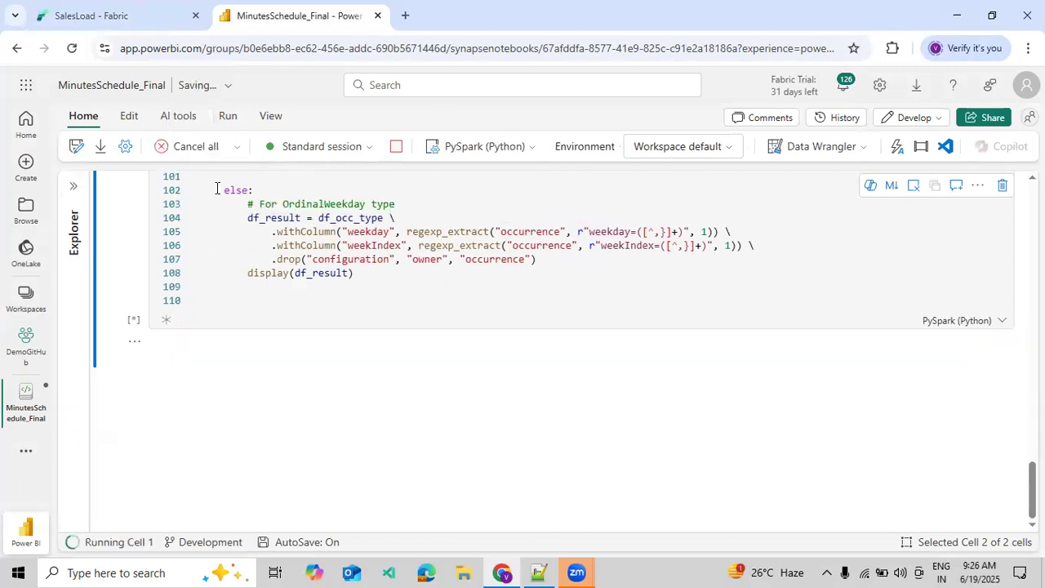
scroll(588, 296, "up", 12)
scroll(588, 296, "up", 6)
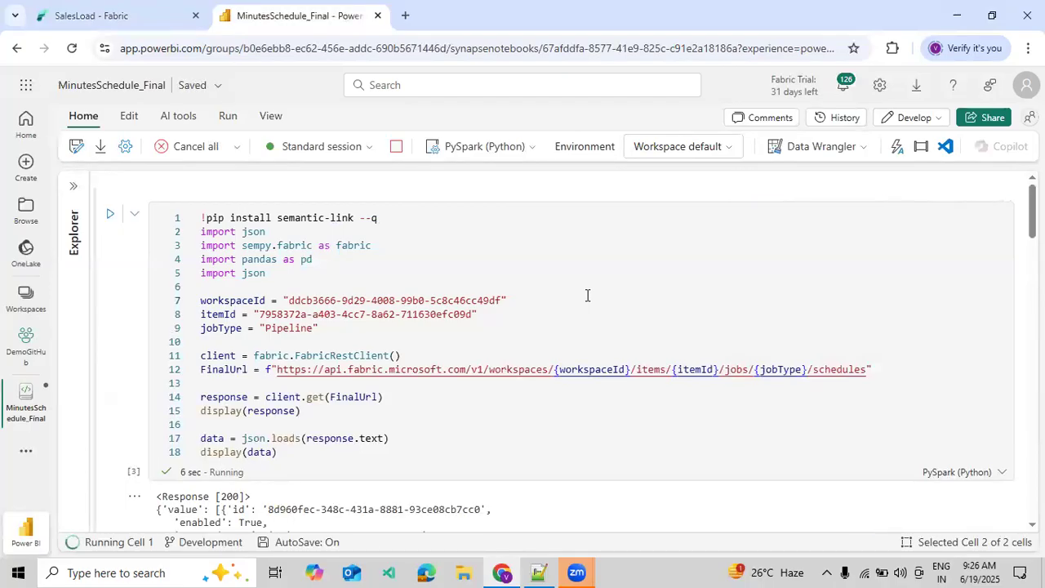
Step: Examine the JSON response and the flattened result table, comparing the interval and dates with the SalesLoad pipeline's hourly schedule
scroll(523, 366, "down", 4)
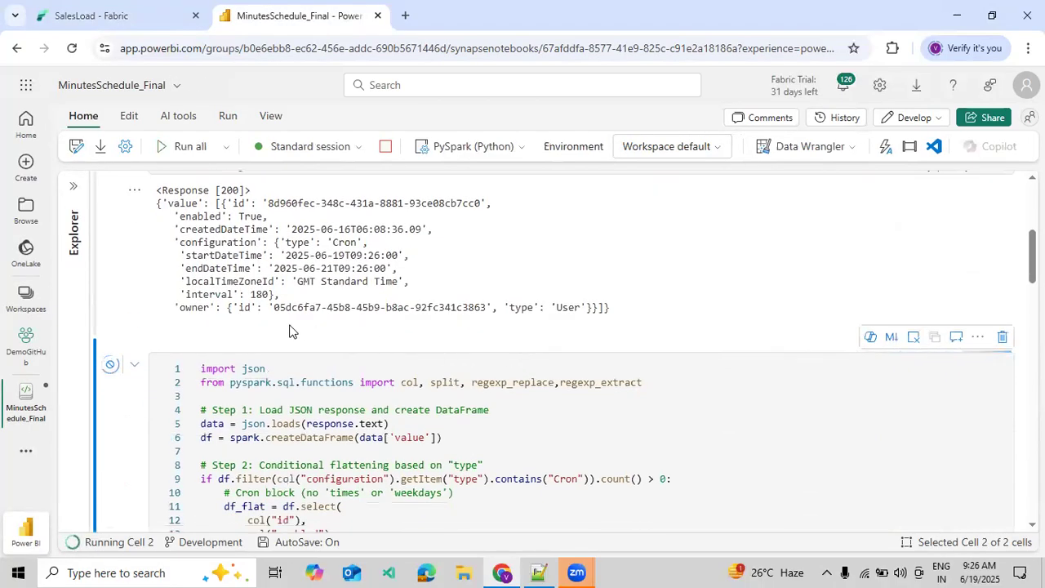
left_click(263, 296)
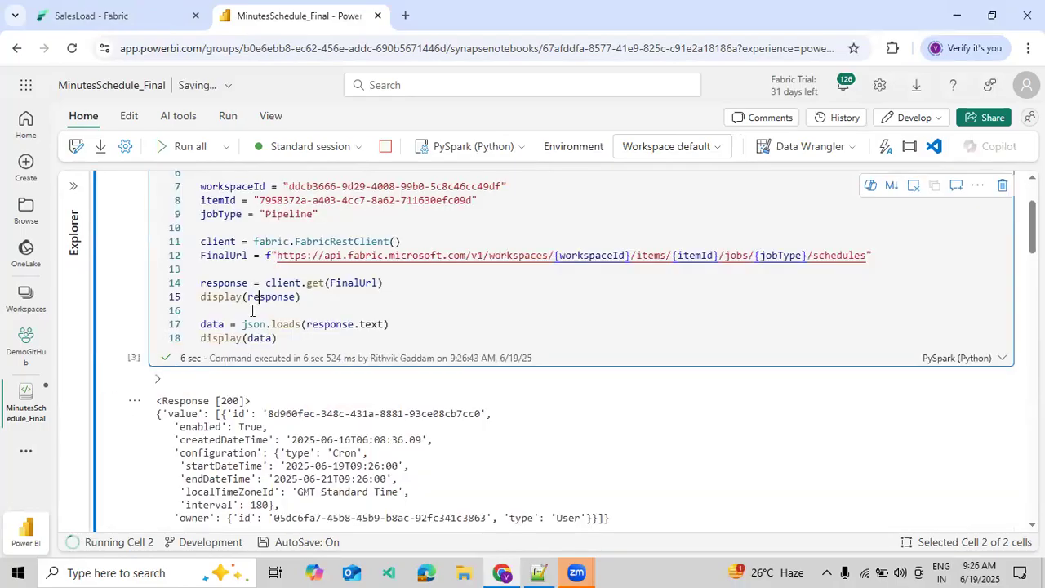
scroll(257, 296, "down", 2)
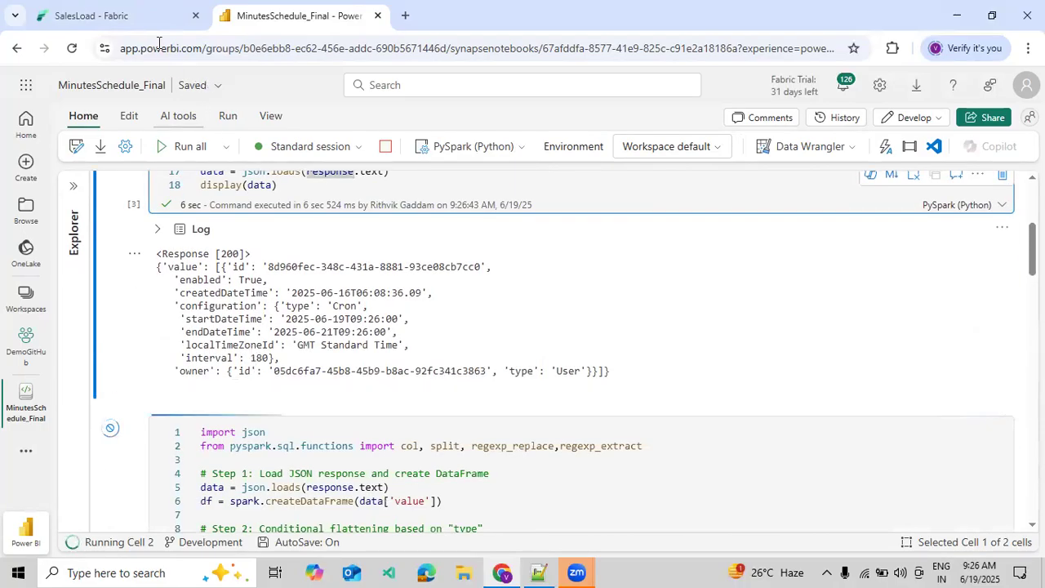
left_click(92, 15)
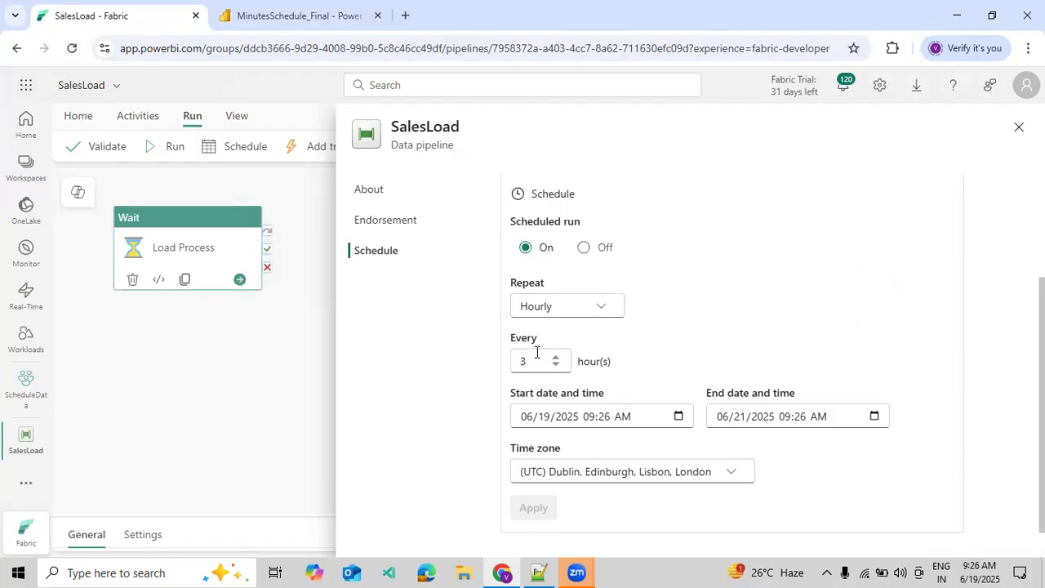
left_click(270, 16)
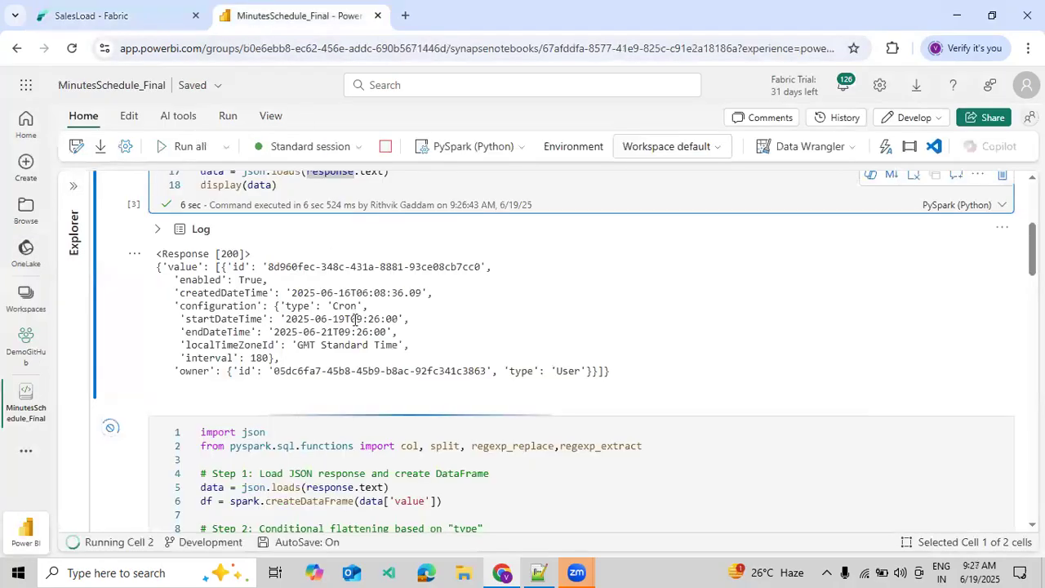
scroll(437, 369, "down", 13)
scroll(457, 378, "down", 10)
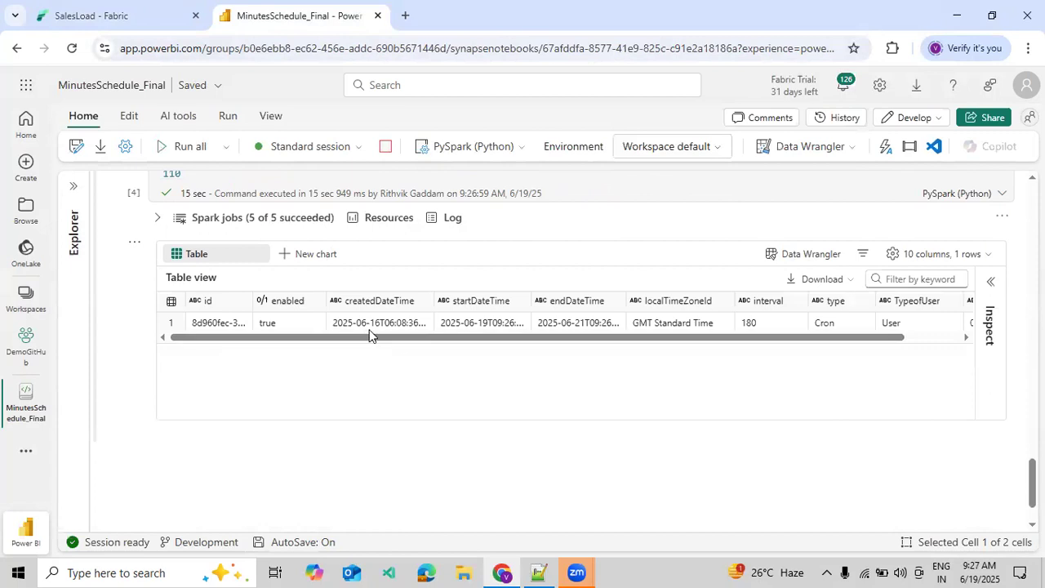
left_click_drag(401, 341, 492, 345)
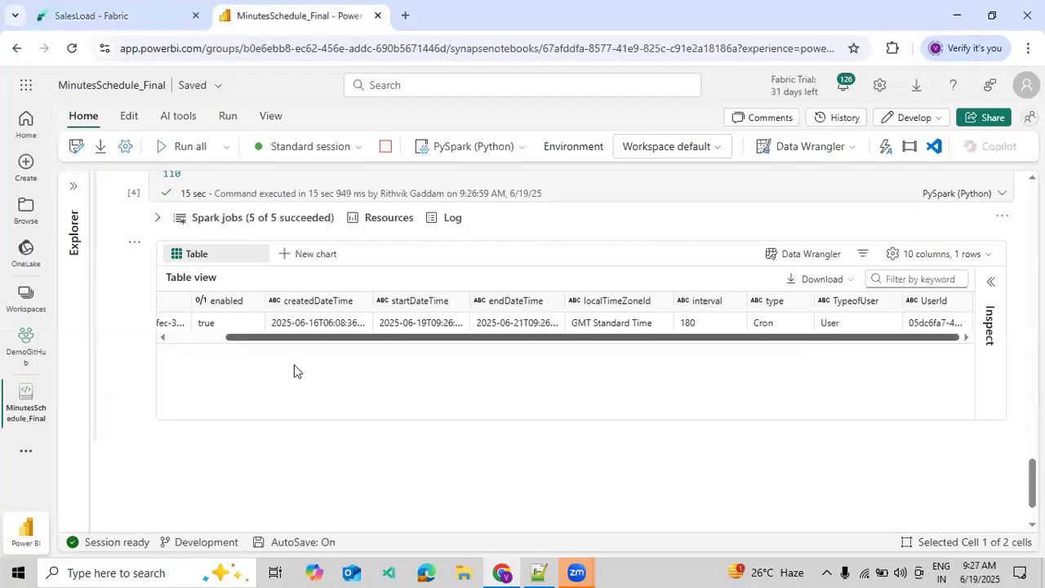
Step: Switch to the SalesLoad pipeline and change its schedule to repeat daily with a run time of 09:30 AM
left_click(120, 22)
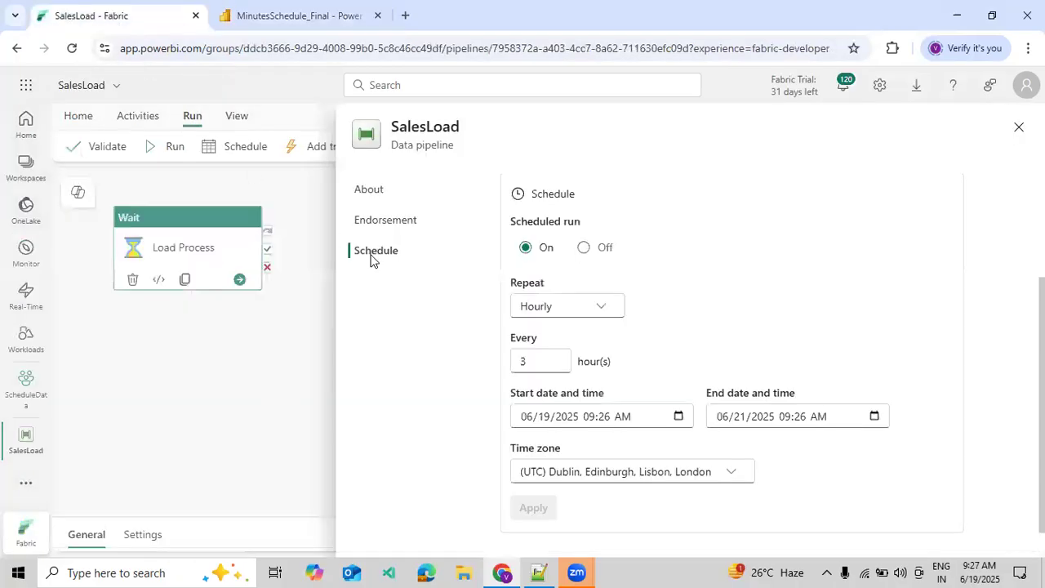
left_click(576, 311)
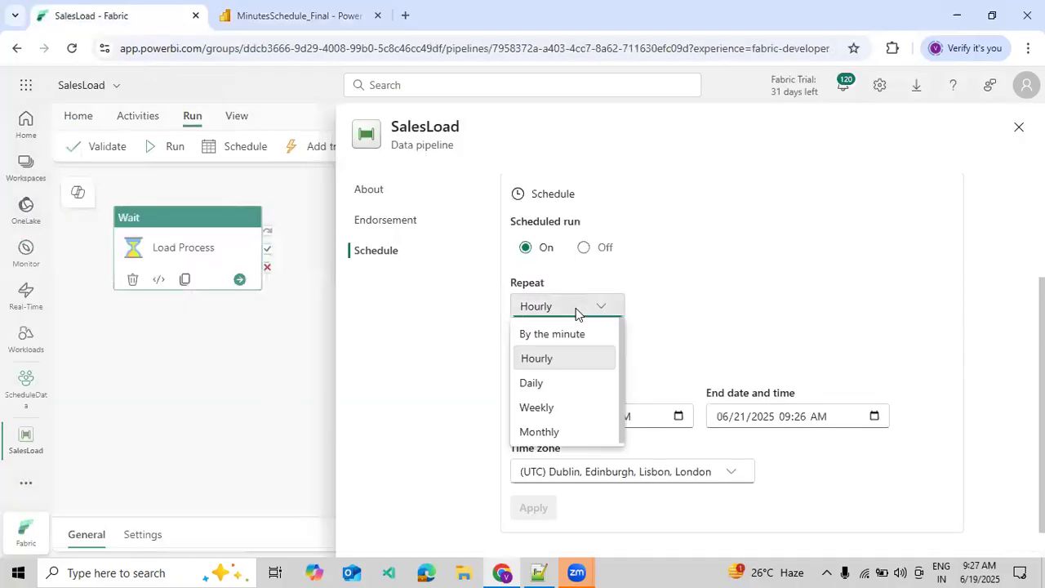
left_click(546, 387)
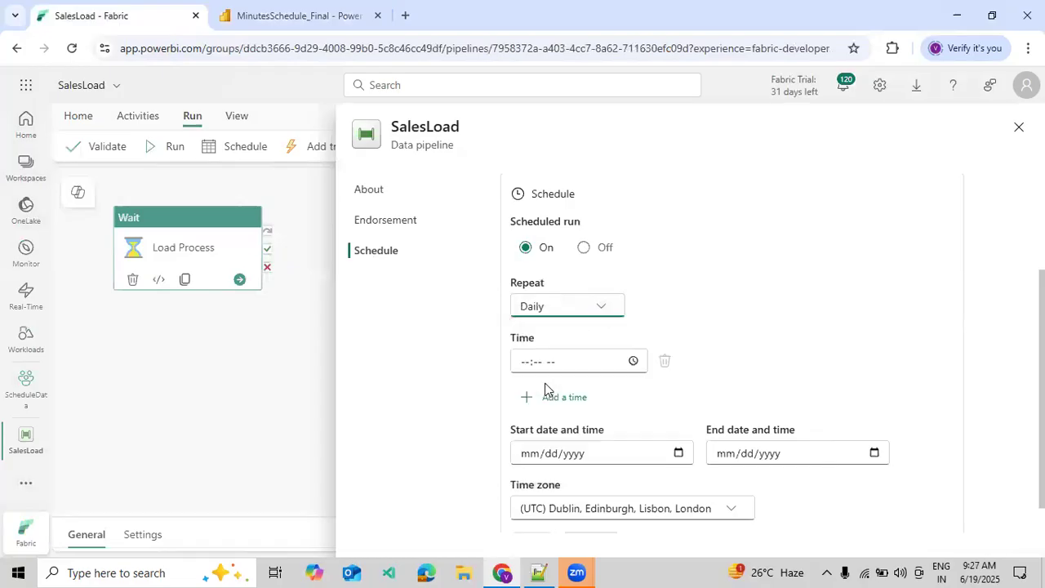
left_click(633, 361)
left_click(577, 249)
left_click(723, 295)
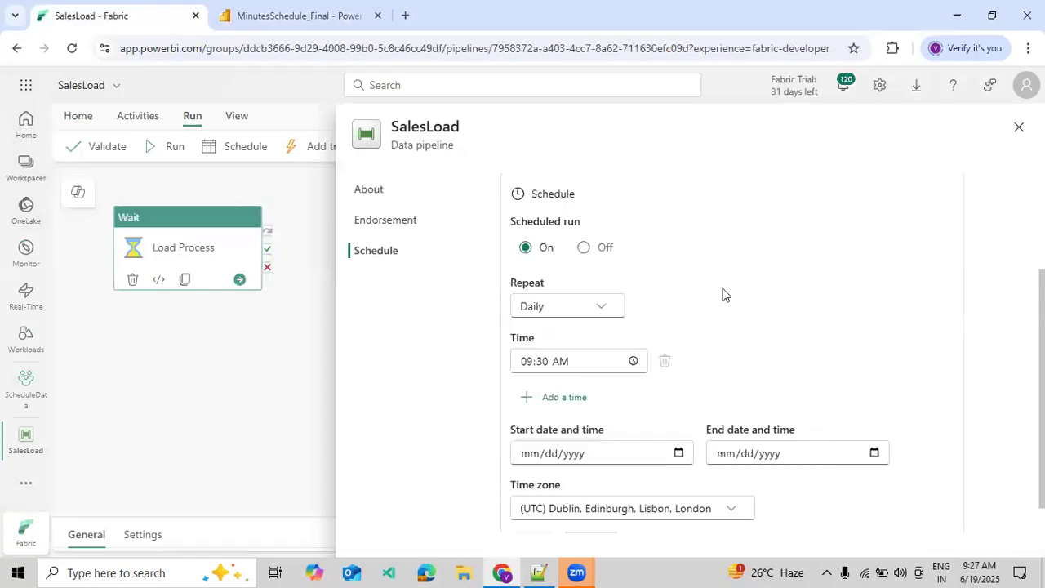
Step: Add a second daily run time of 05:29 PM to the schedule
left_click(565, 399)
left_click(549, 399)
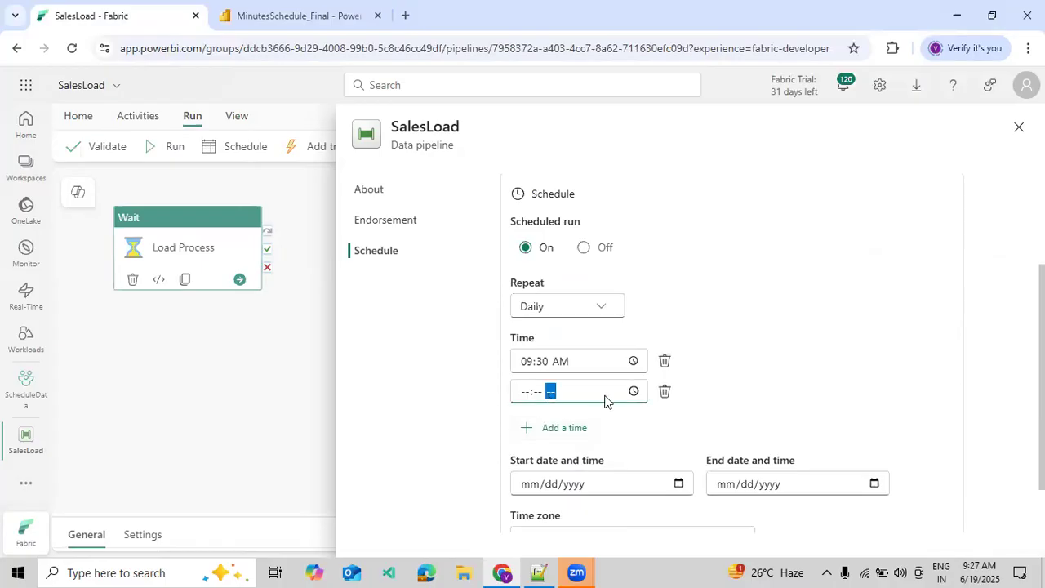
left_click(633, 391)
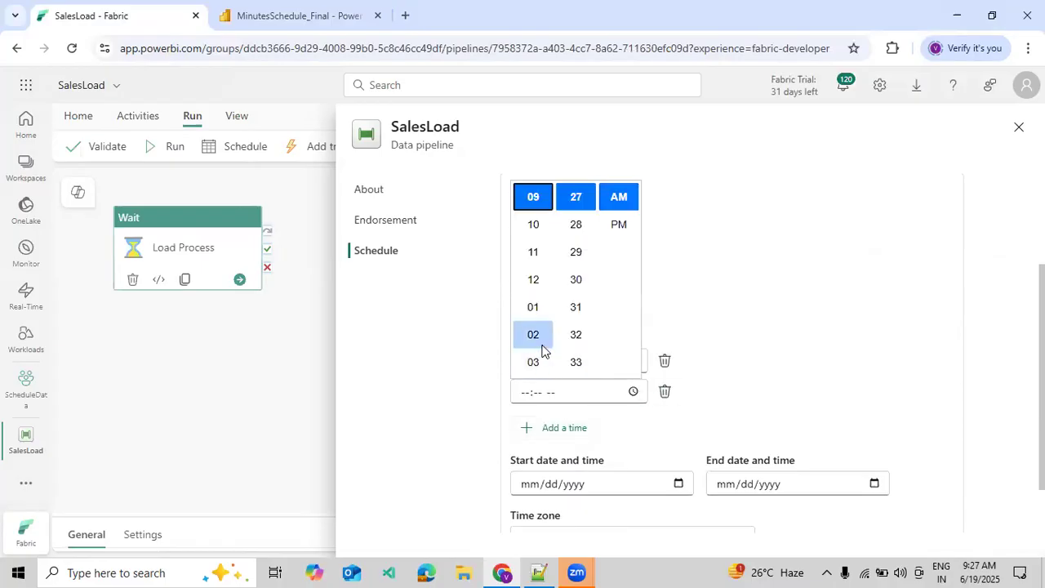
left_click(534, 334)
scroll(548, 326, "down", 1)
left_click(533, 334)
left_click(576, 252)
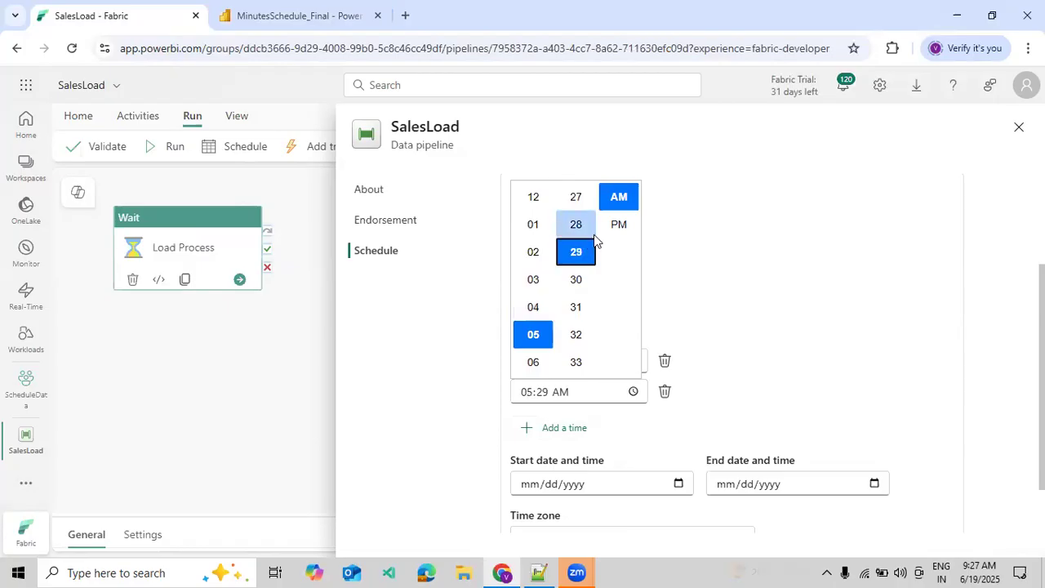
left_click(619, 225)
left_click(773, 313)
Step: Add a third daily run time of 12:27 PM to the schedule
left_click(551, 430)
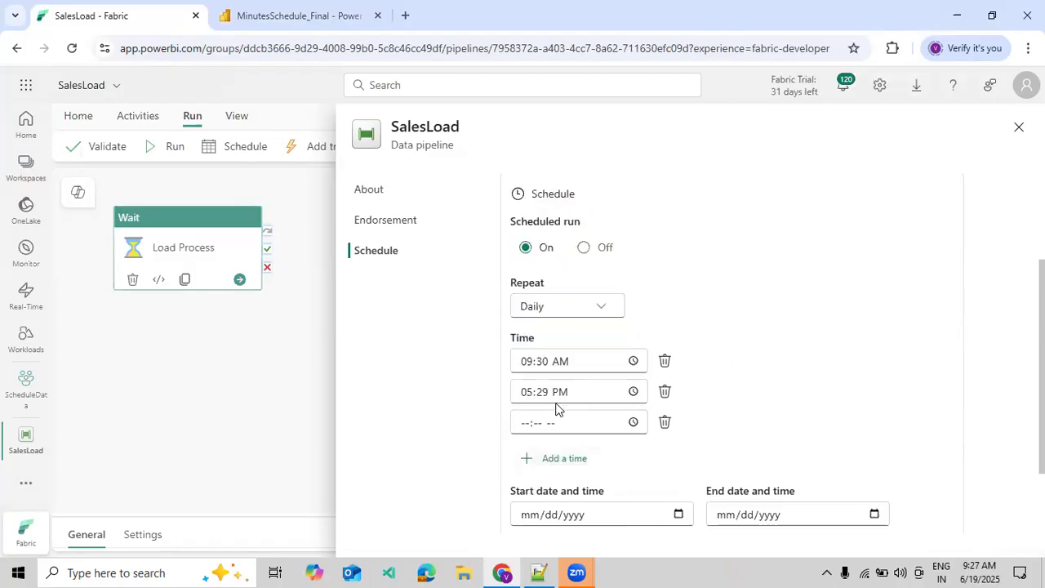
left_click(633, 422)
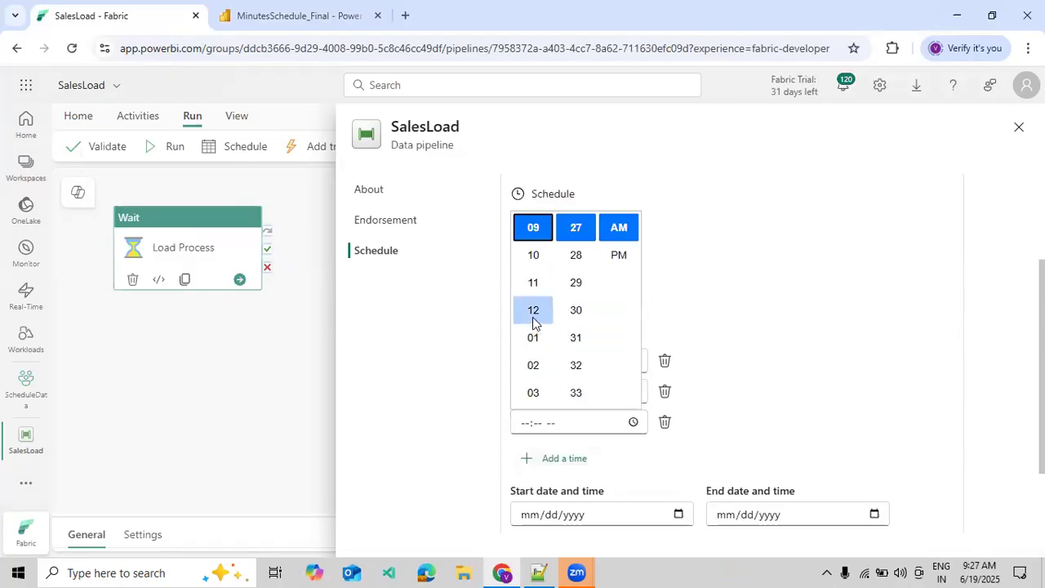
left_click(533, 310)
left_click(619, 255)
left_click(767, 313)
Step: Set the daily schedule to start 06/20/2025 and end 06/27/2025, apply it, and review the applied settings
scroll(764, 343, "down", 2)
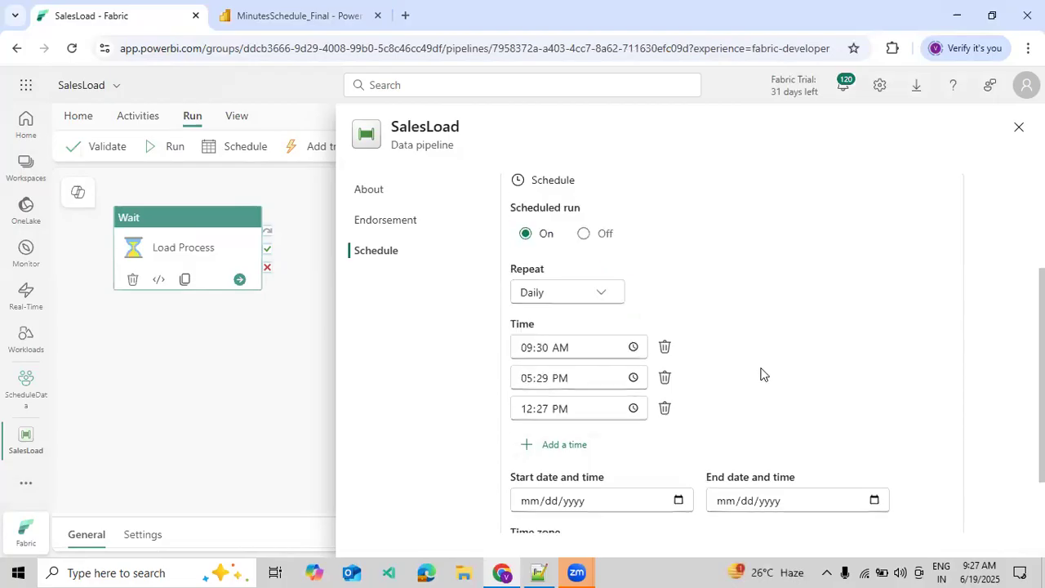
left_click(678, 438)
left_click(636, 320)
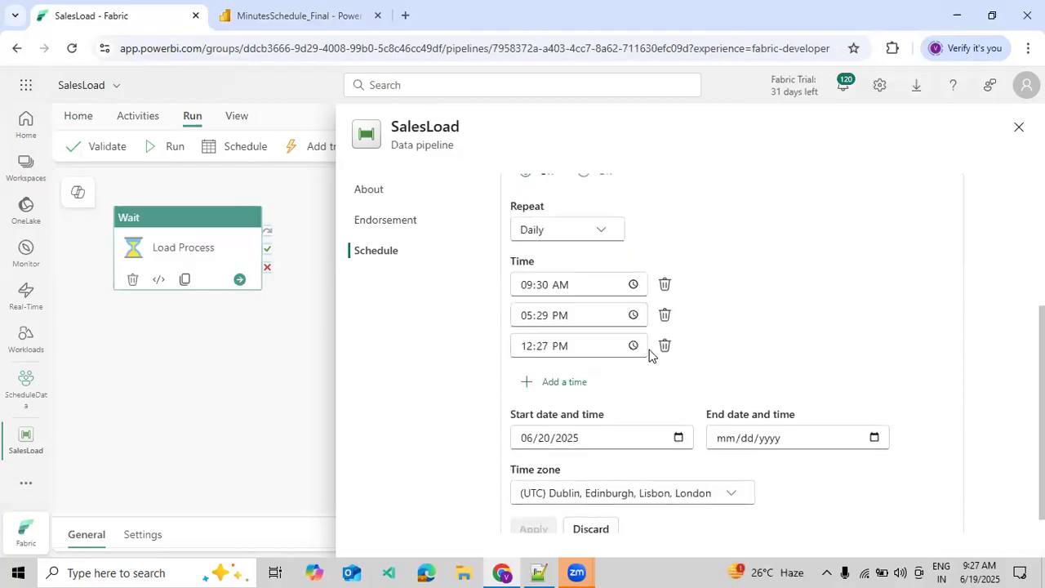
left_click(874, 439)
left_click(834, 343)
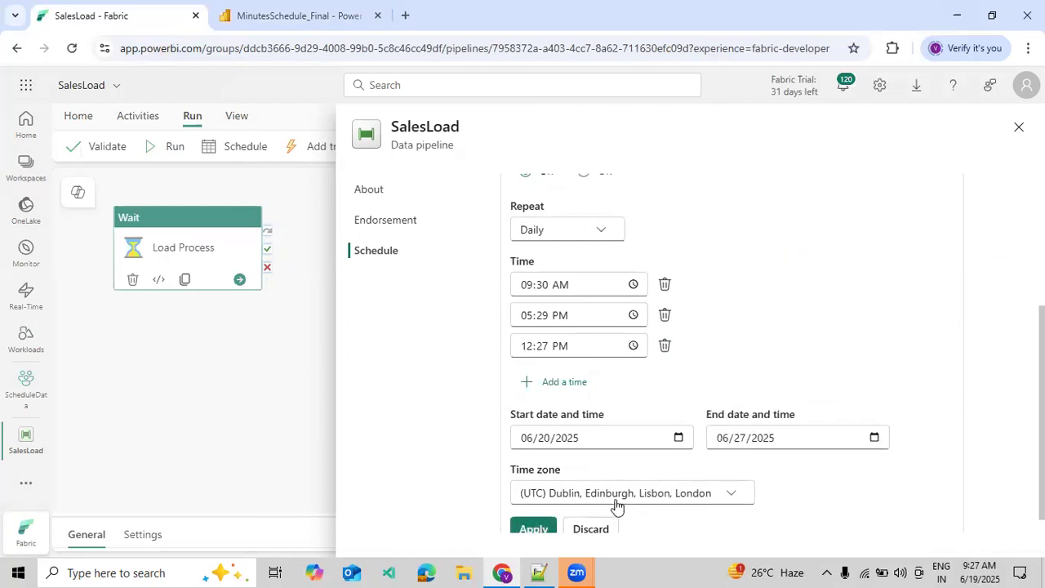
left_click(536, 529)
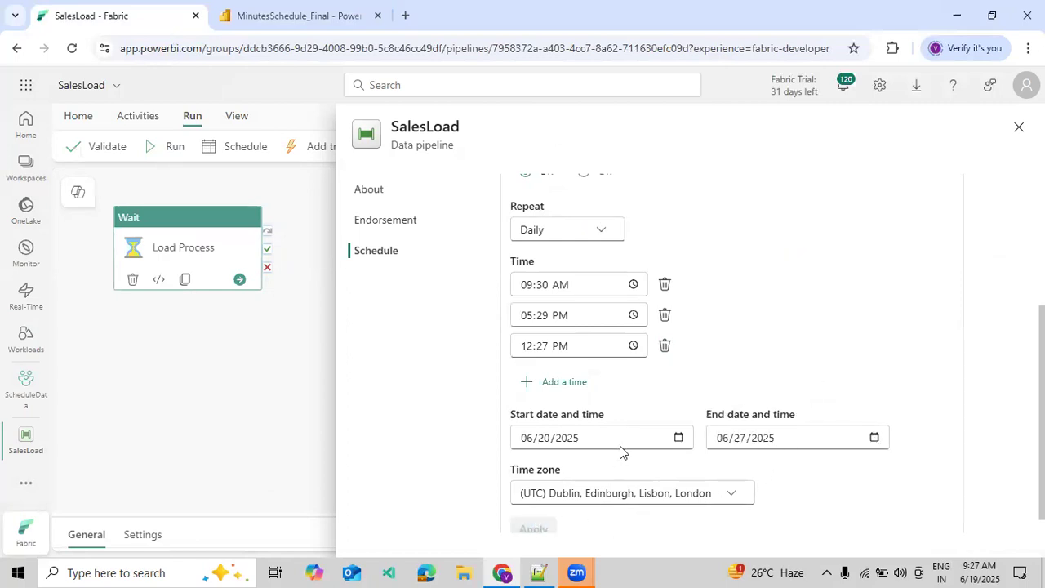
scroll(794, 410, "up", 3)
scroll(792, 414, "down", 1)
scroll(790, 418, "down", 1)
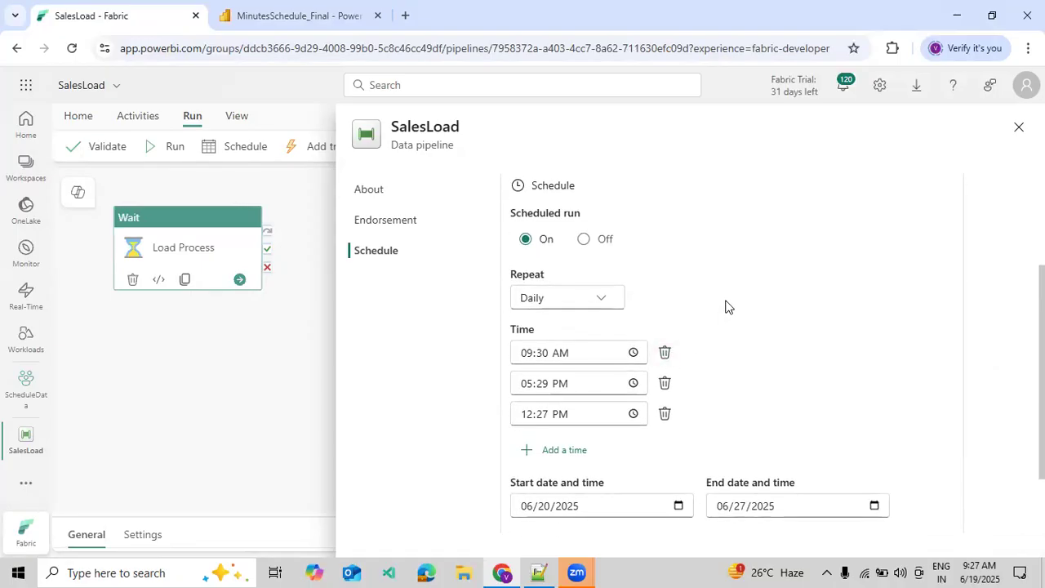
scroll(812, 378, "down", 2)
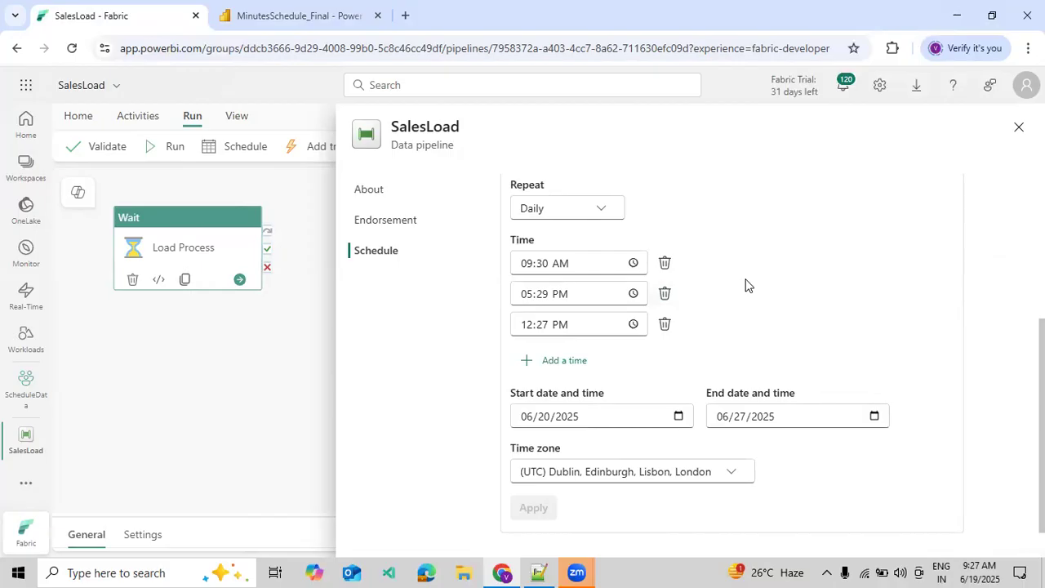
Step: Return to the MinutesSchedule_Final notebook and rerun all cells against the daily schedule
left_click(262, 30)
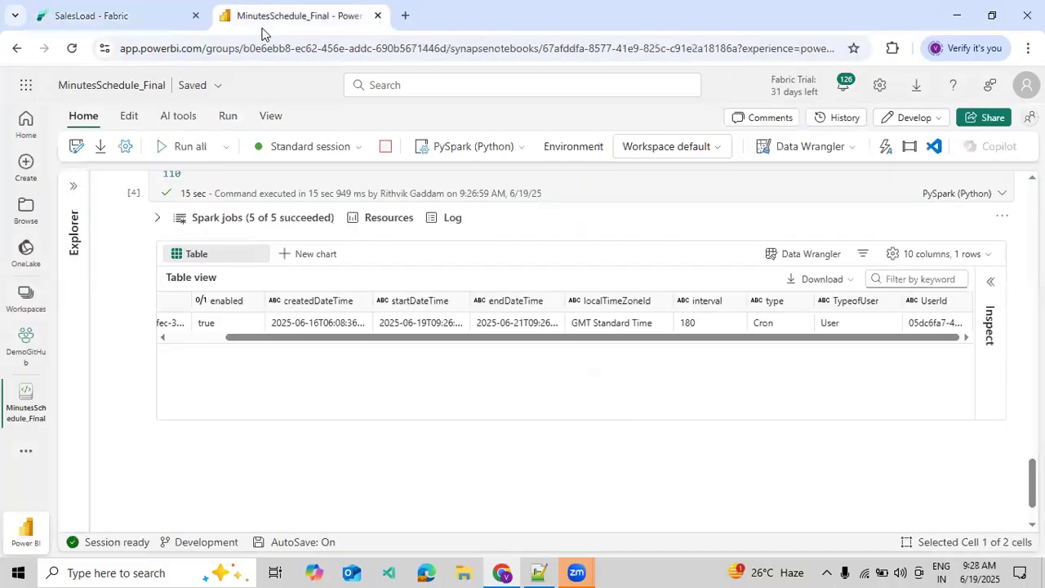
scroll(371, 198, "up", 15)
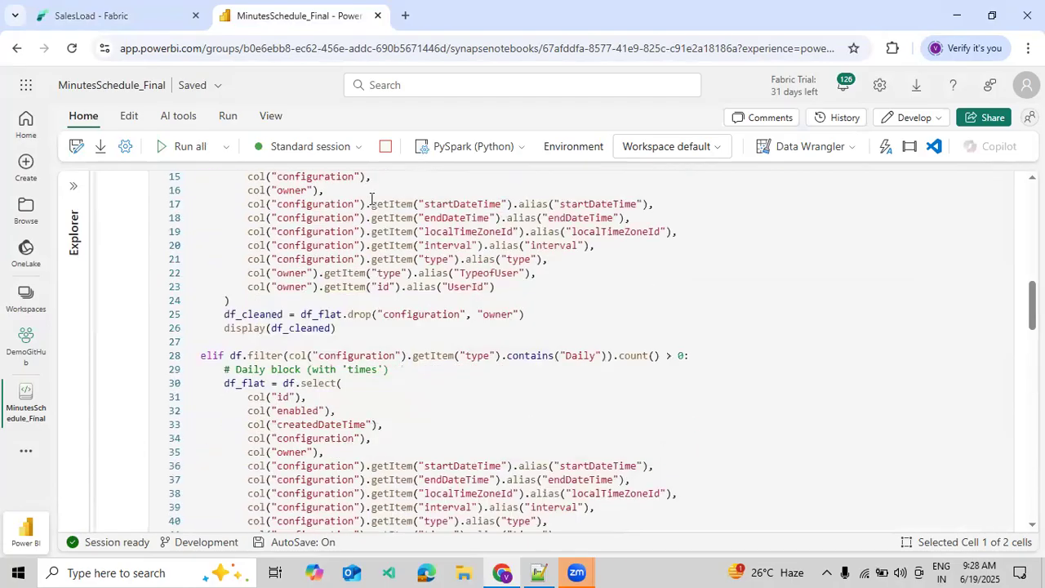
scroll(372, 198, "up", 10)
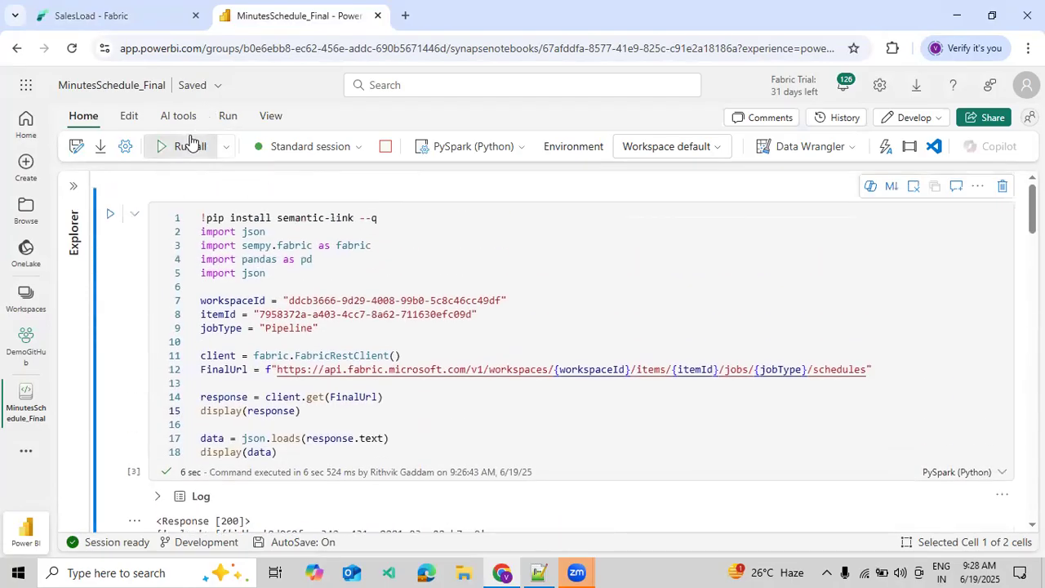
left_click(191, 144)
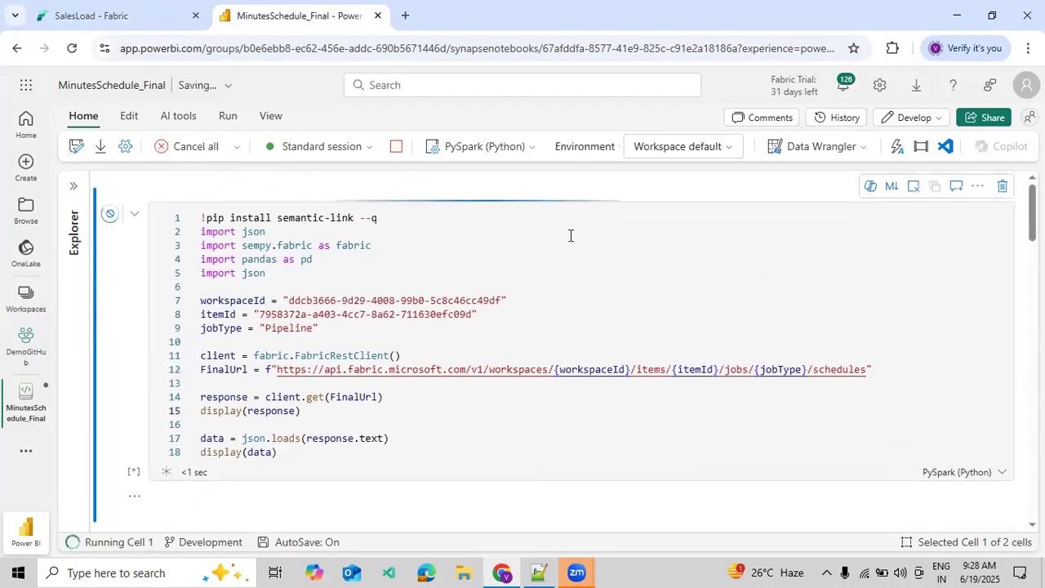
Step: Examine the JSON response and the flattened table's columns for the daily schedule
scroll(570, 235, "down", 2)
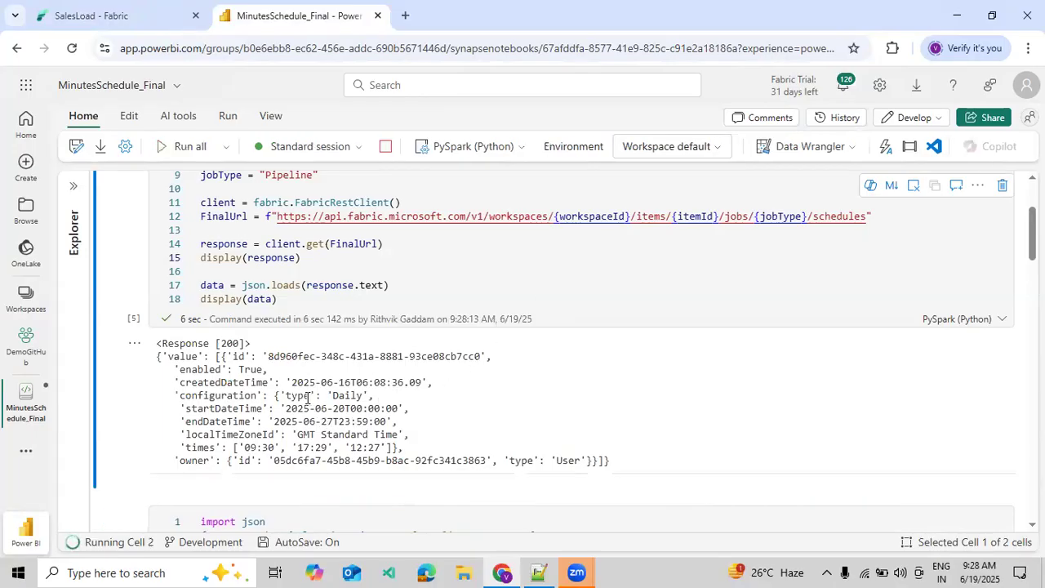
scroll(547, 378, "down", 15)
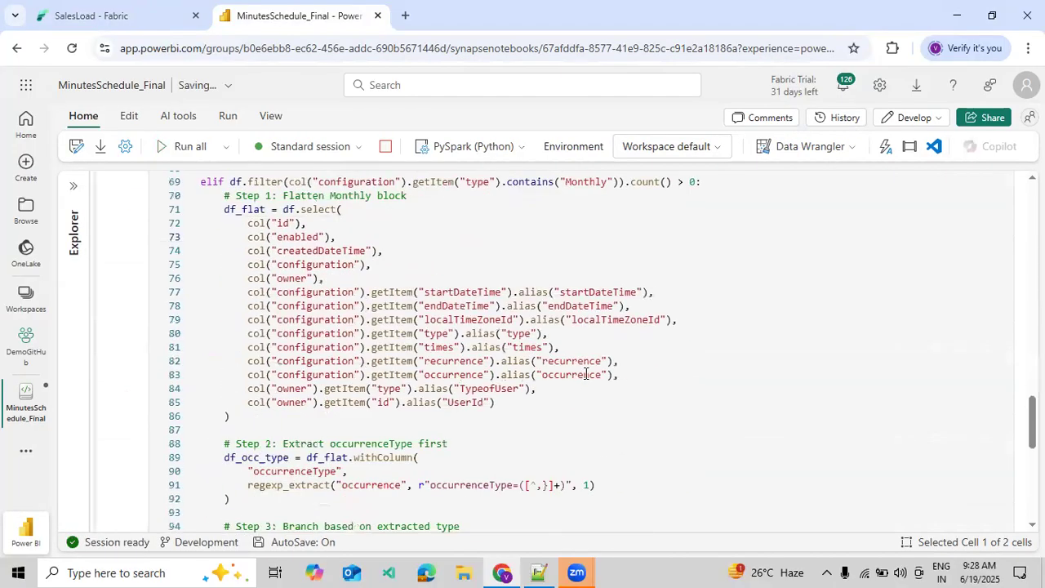
scroll(586, 373, "down", 1)
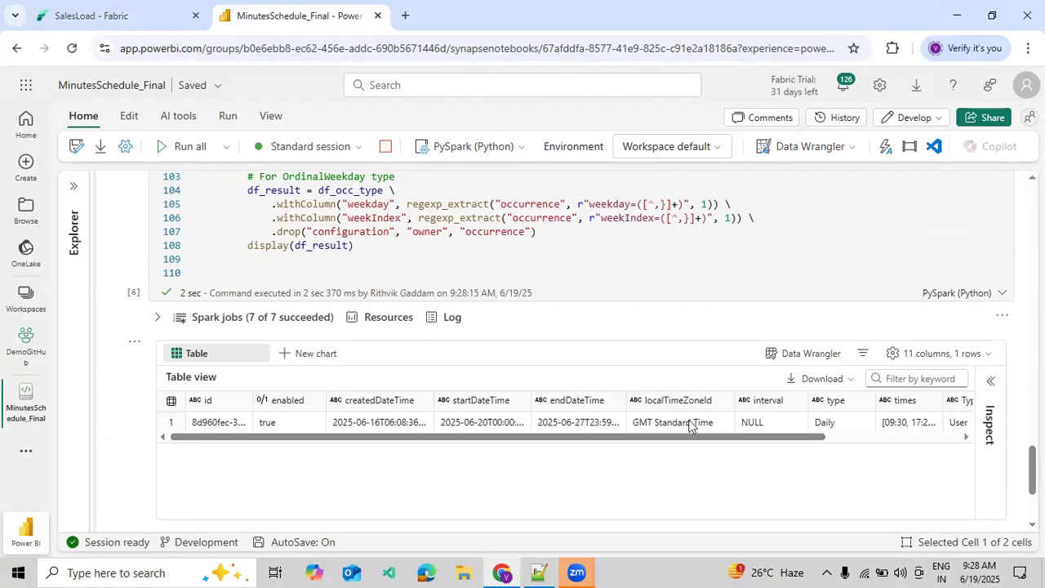
left_click_drag(686, 436, 766, 441)
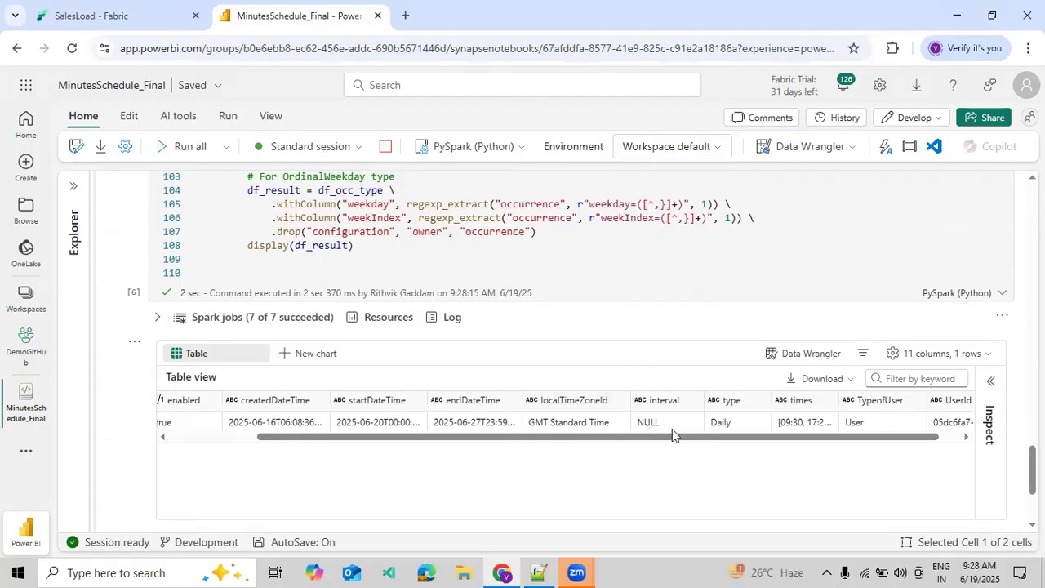
left_click_drag(672, 431, 716, 441)
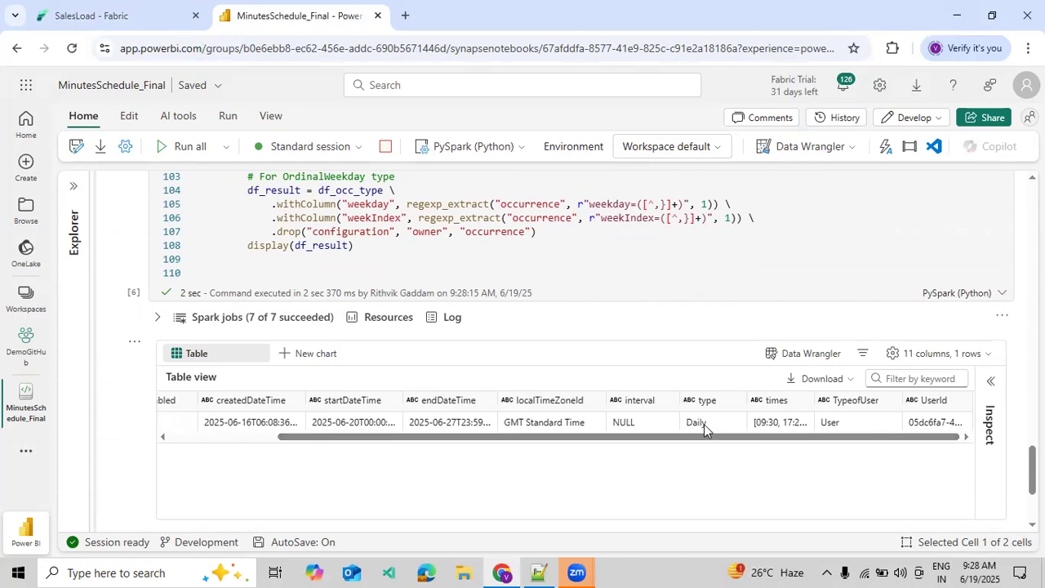
Step: Inspect the full times value in the flattened table and compare it with the SalesLoad pipeline's scheduled run times
left_click(764, 424)
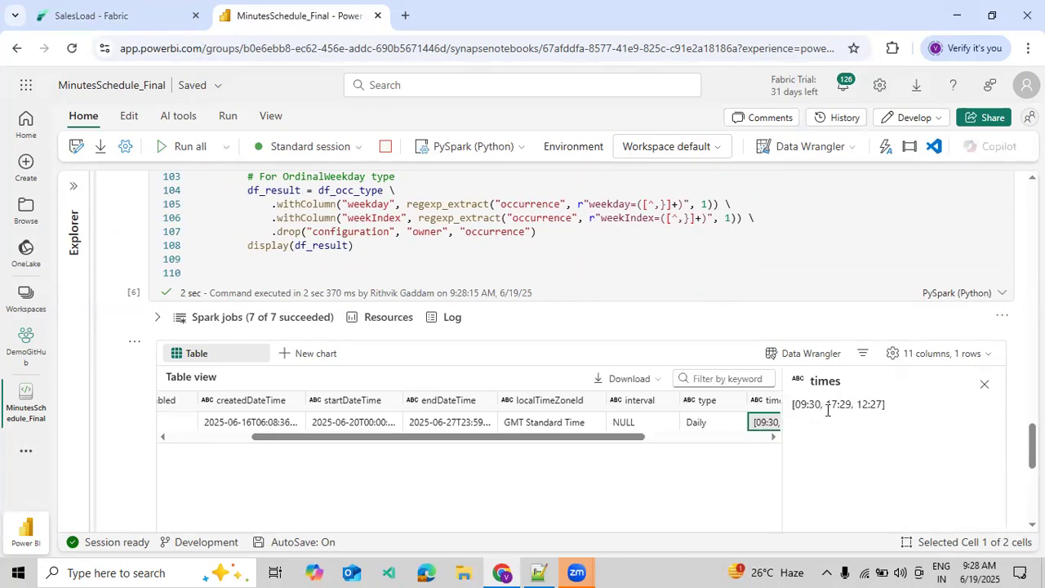
left_click(168, 25)
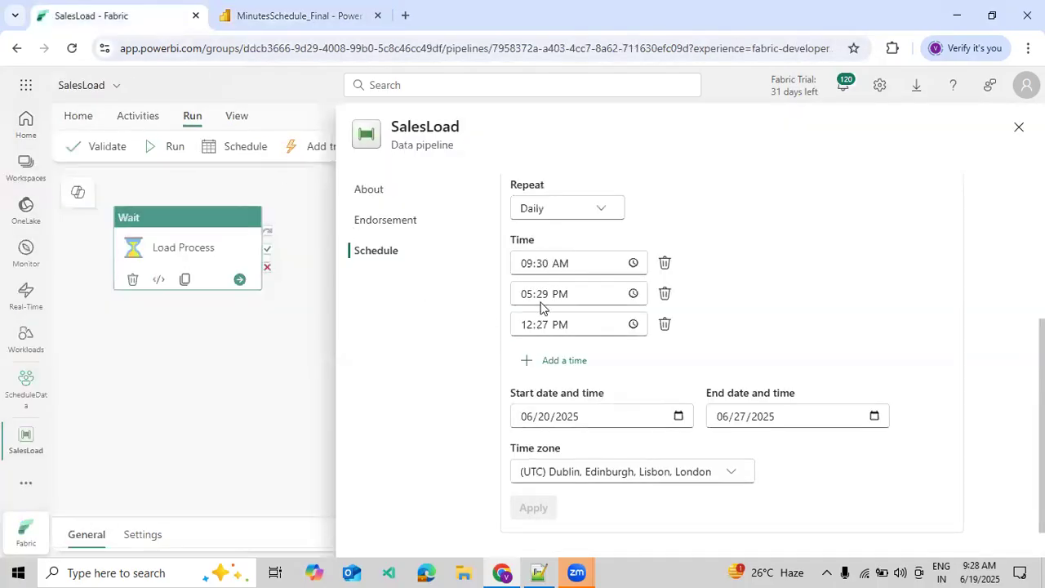
left_click(255, 27)
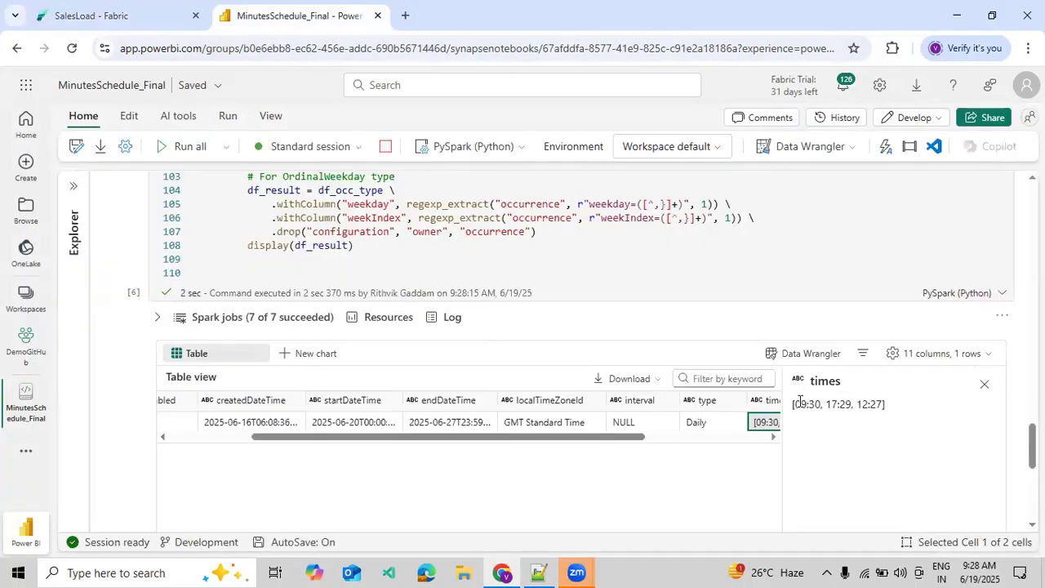
left_click(985, 383)
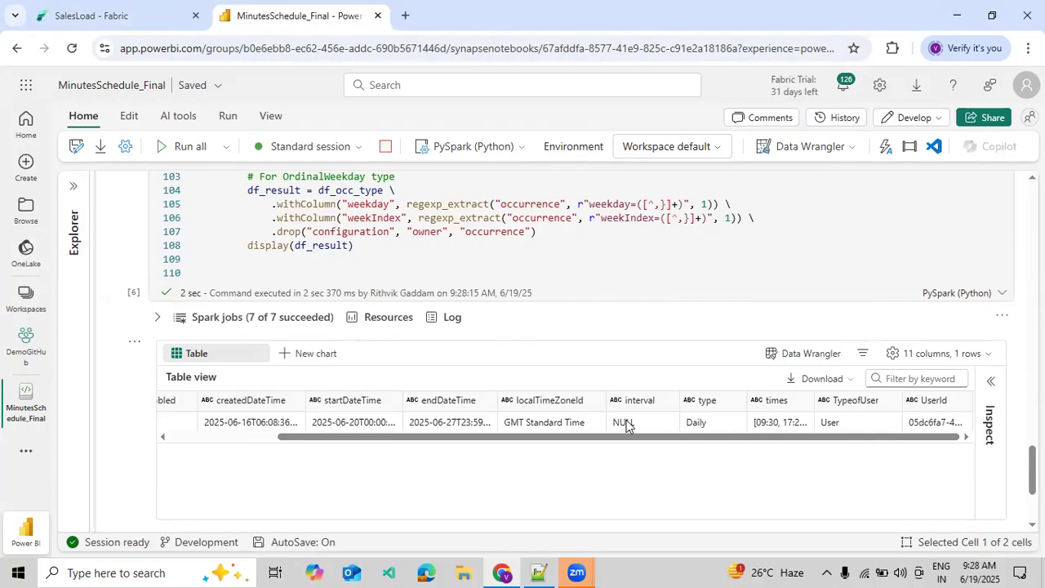
Step: Return to the SalesLoad pipeline's schedule and set it to repeat weekly on Sunday, Tuesday, Thursday and Friday
left_click(92, 22)
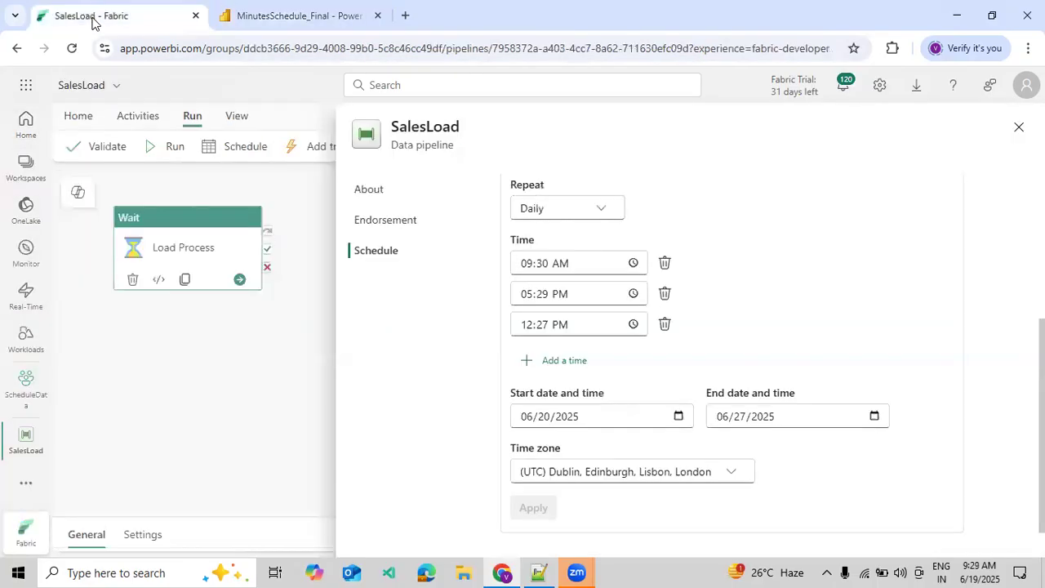
left_click(544, 214)
left_click(539, 311)
left_click(522, 269)
left_click(609, 269)
left_click(697, 269)
left_click(740, 269)
Step: Set the first weekly run time to 09:30 AM and add a second run time of 03:29 AM
left_click(634, 326)
left_click(574, 381)
left_click(710, 362)
left_click(559, 361)
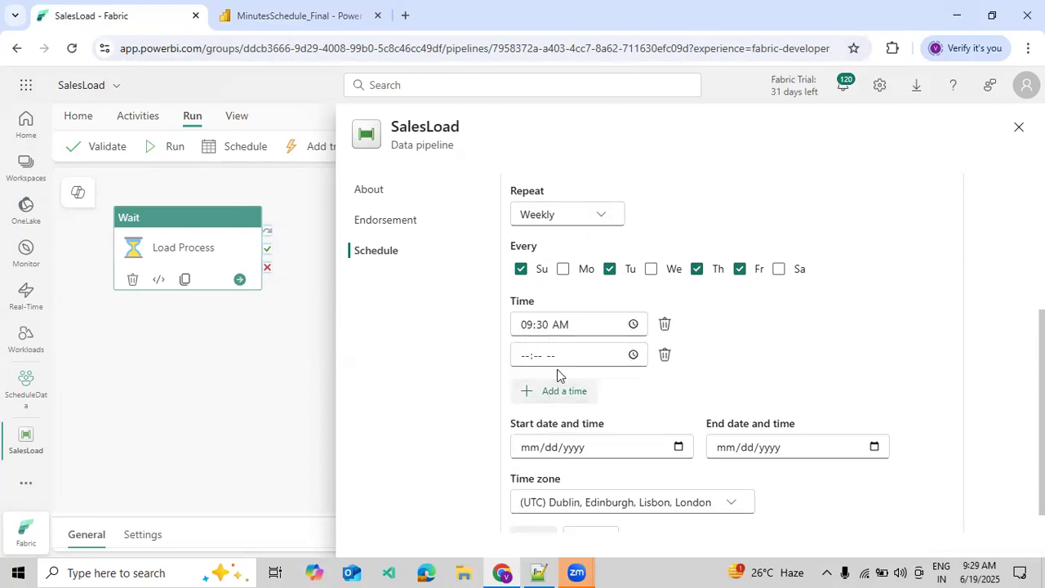
left_click(633, 355)
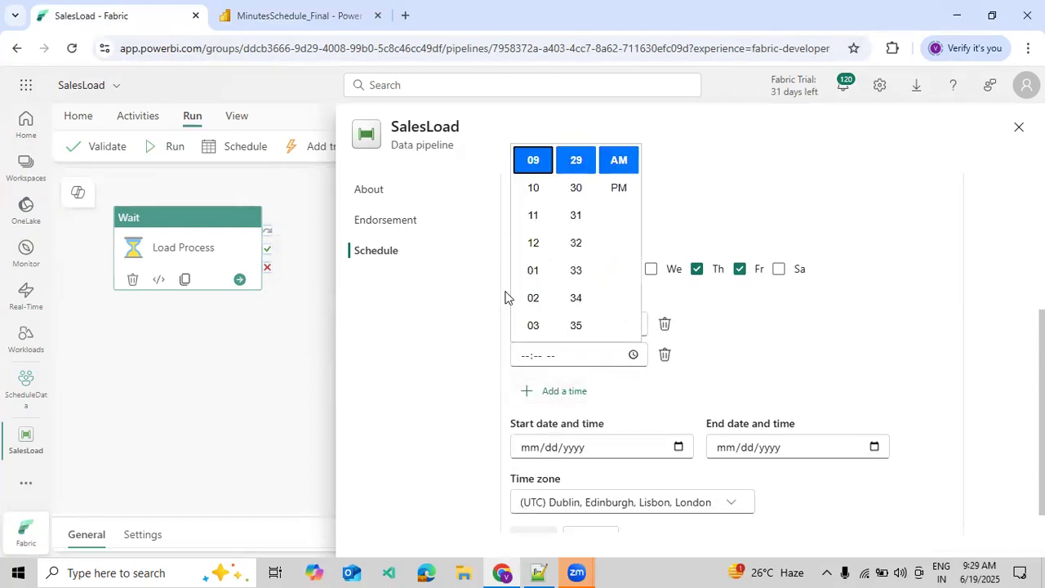
left_click(535, 326)
Step: Add a third weekly run time of 07:29 AM to the schedule
left_click(588, 395)
left_click(631, 388)
scroll(582, 341, "down", 3)
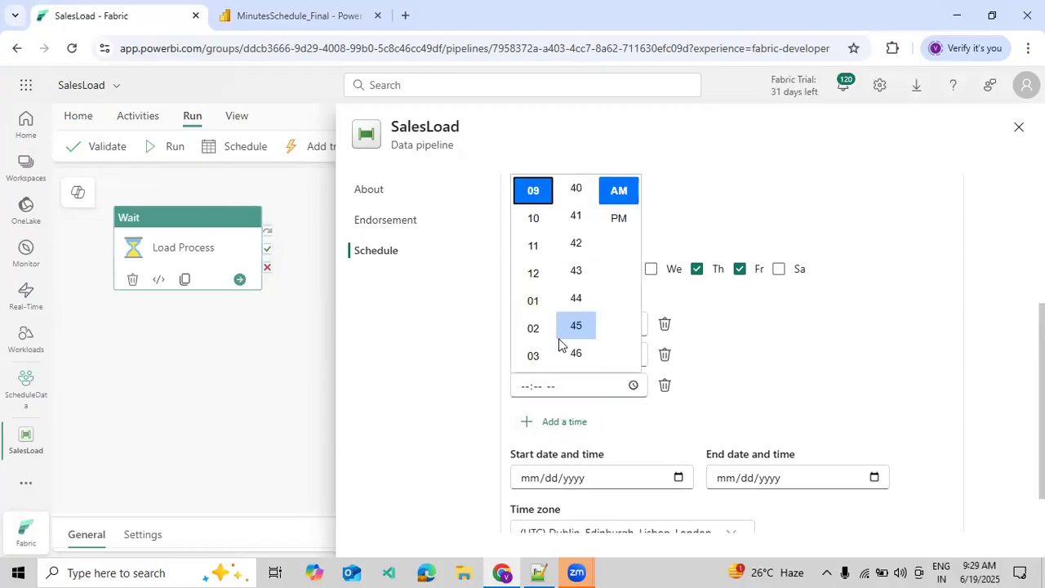
scroll(535, 328, "down", 1)
left_click(533, 328)
scroll(533, 327, "down", 1)
left_click(532, 326)
left_click(764, 387)
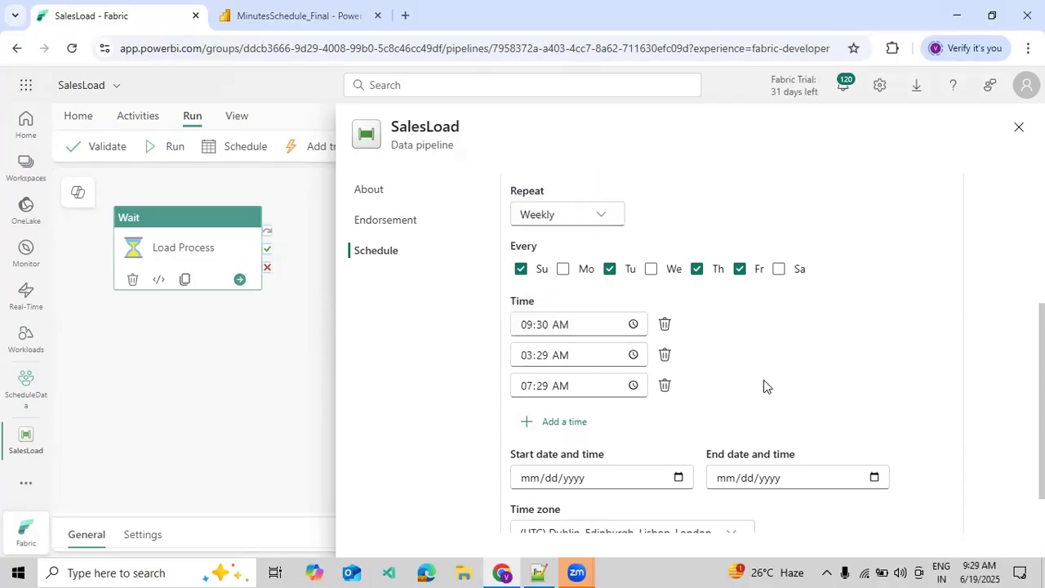
Step: Set the weekly schedule to start 06/19/2025 and end 06/20/2025, and apply it
left_click(673, 480)
left_click(680, 481)
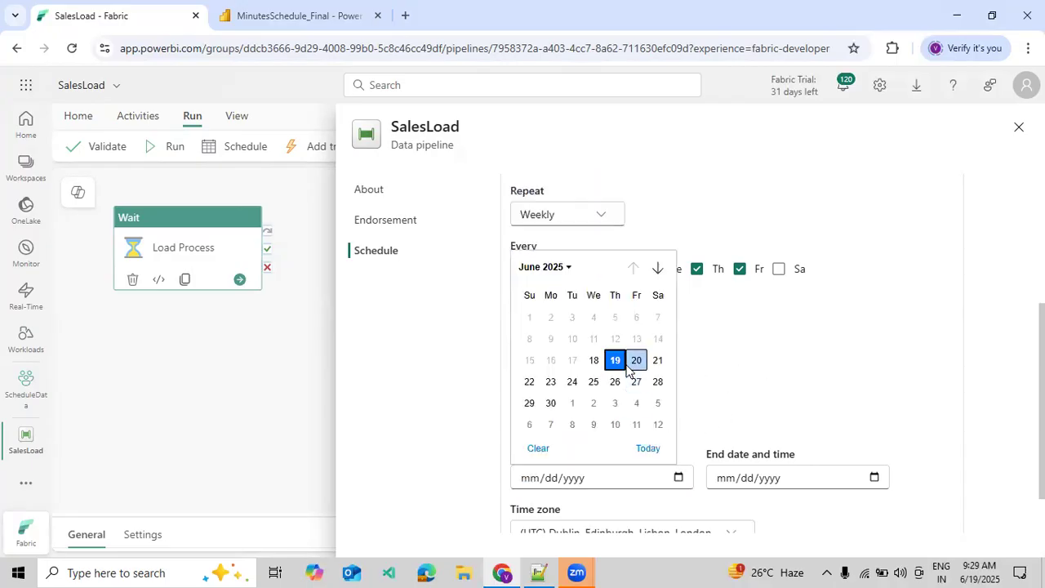
left_click(646, 446)
left_click(875, 477)
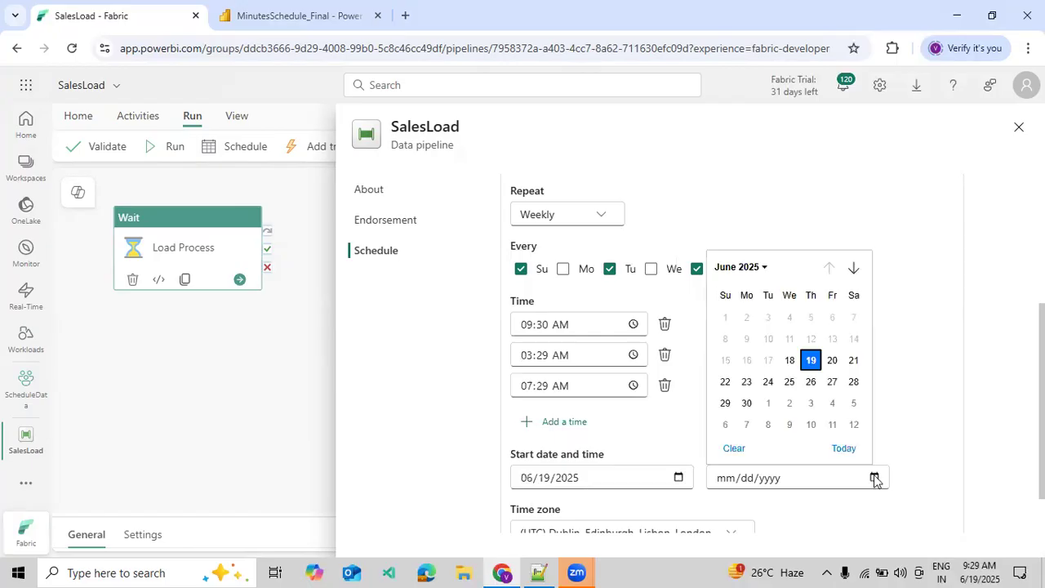
left_click(833, 360)
scroll(852, 425, "down", 1)
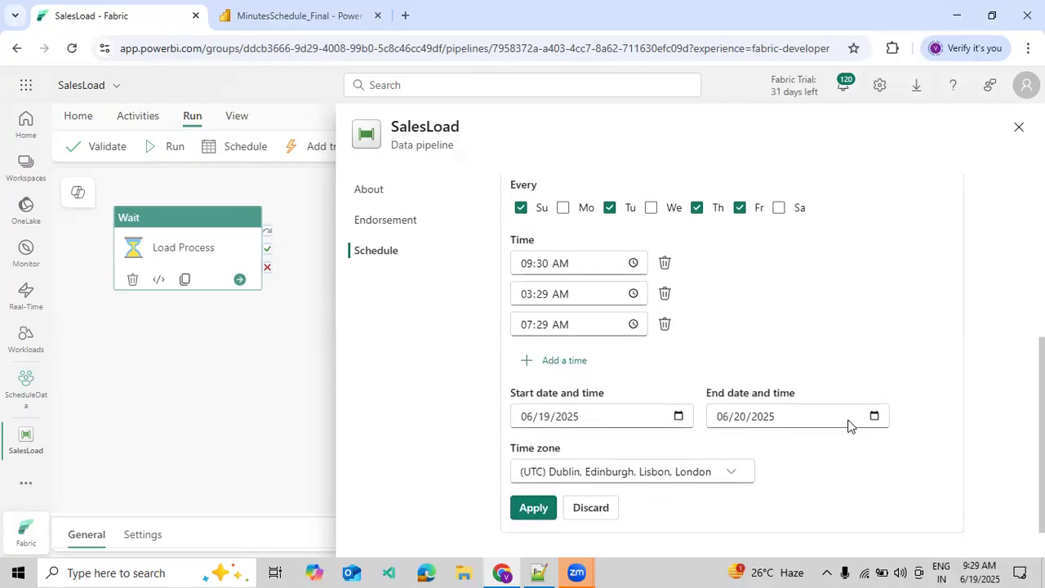
left_click(534, 507)
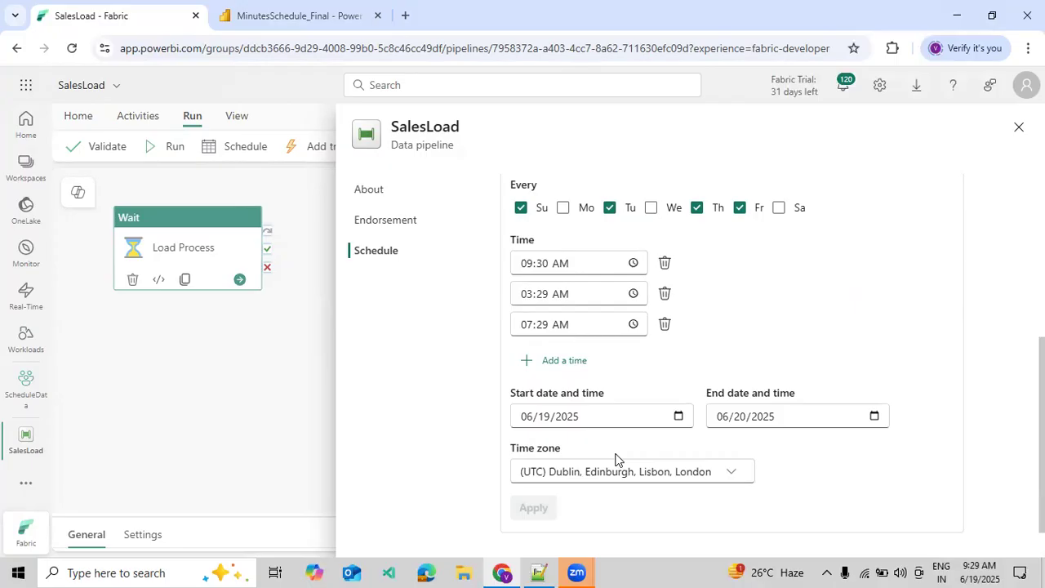
Step: Review the applied weekly settings, then rerun all cells of the MinutesSchedule_Final notebook
scroll(768, 385, "up", 2)
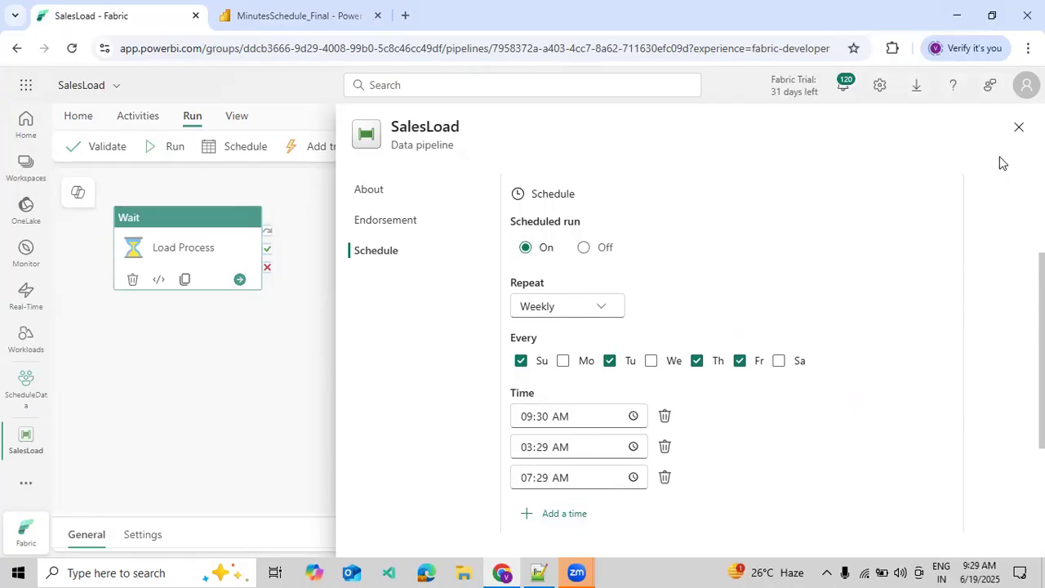
scroll(928, 310, "down", 2)
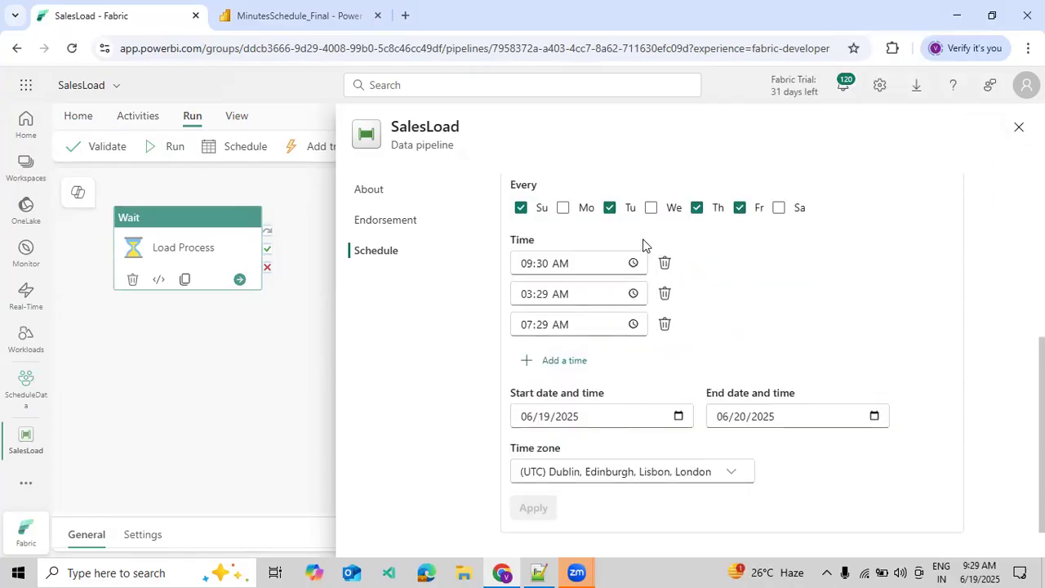
left_click(280, 23)
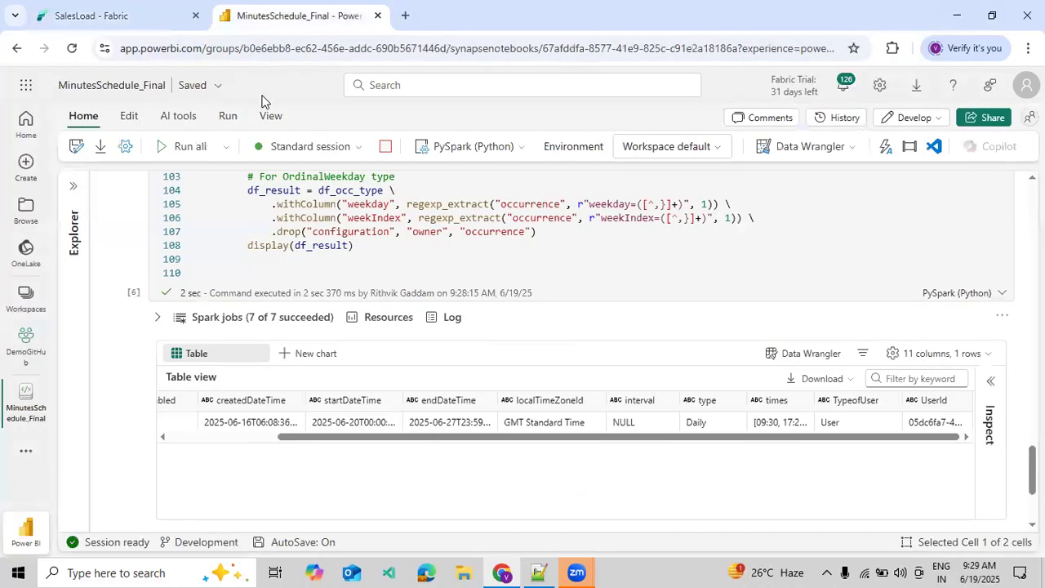
left_click(185, 160)
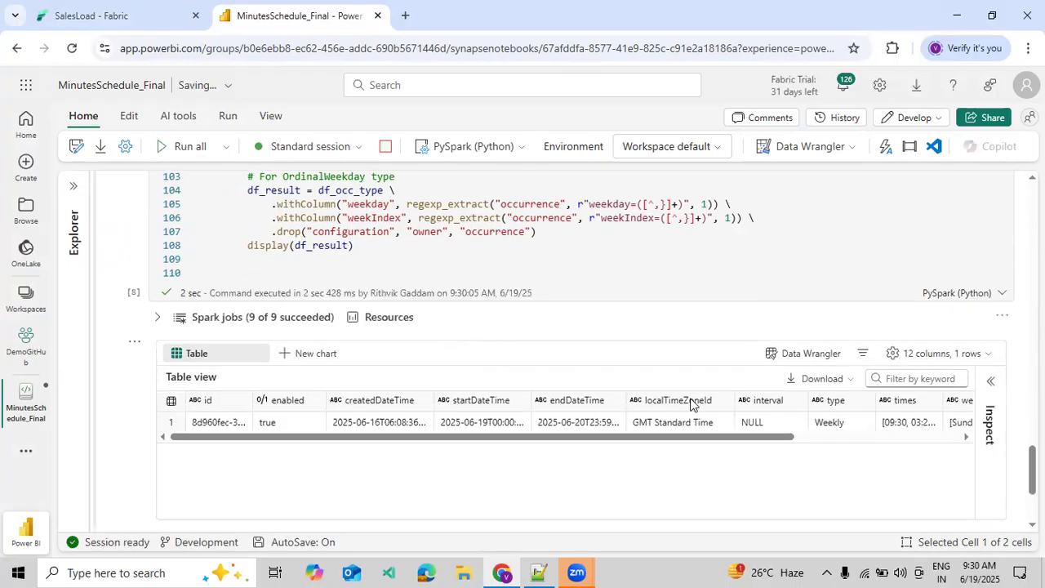
Step: Inspect the times, type and weekdays values in the flattened table for the weekly schedule
left_click_drag(784, 442, 893, 448)
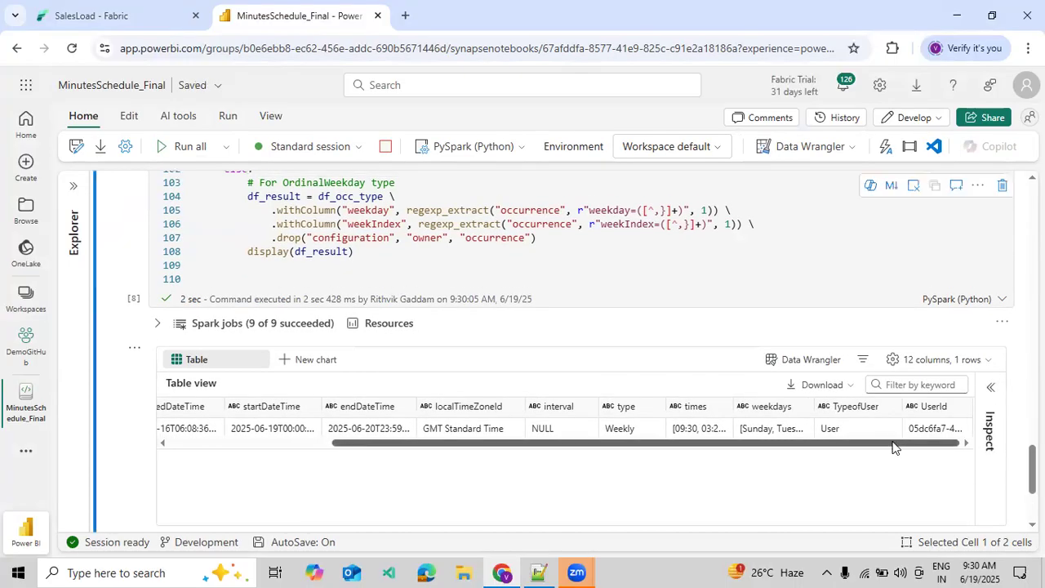
left_click(700, 431)
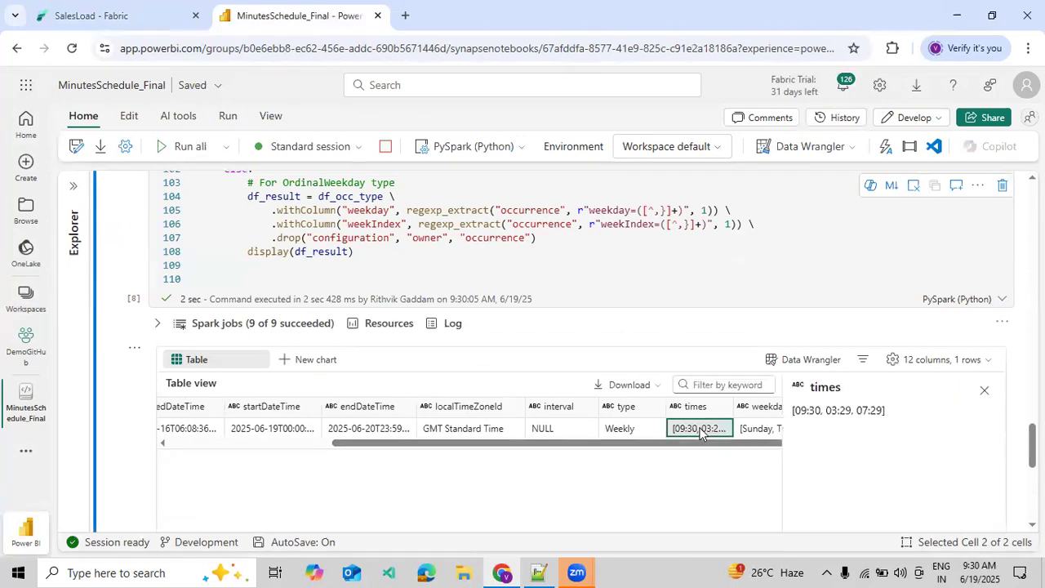
left_click(985, 391)
left_click(630, 429)
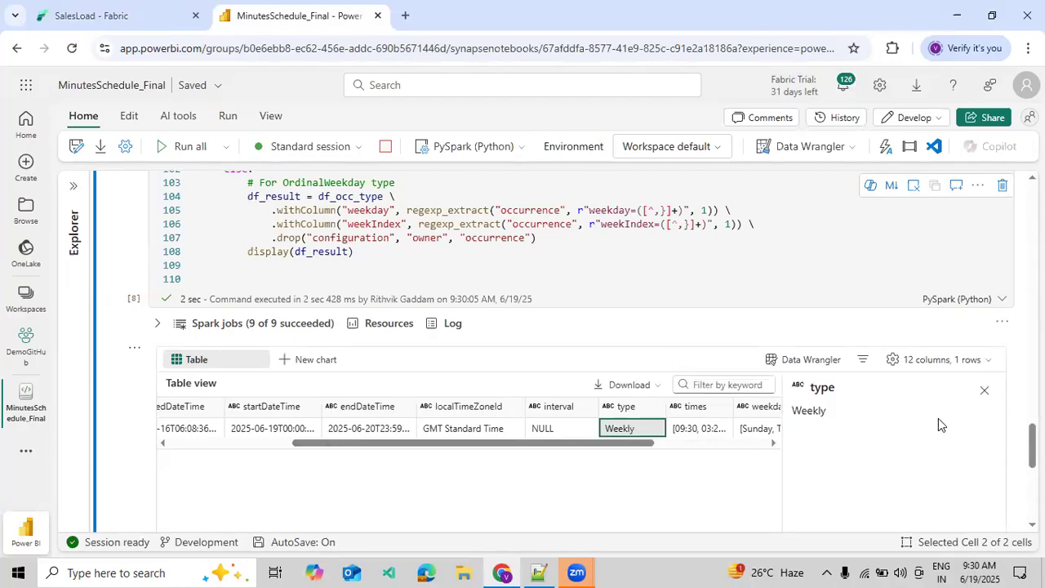
left_click(984, 392)
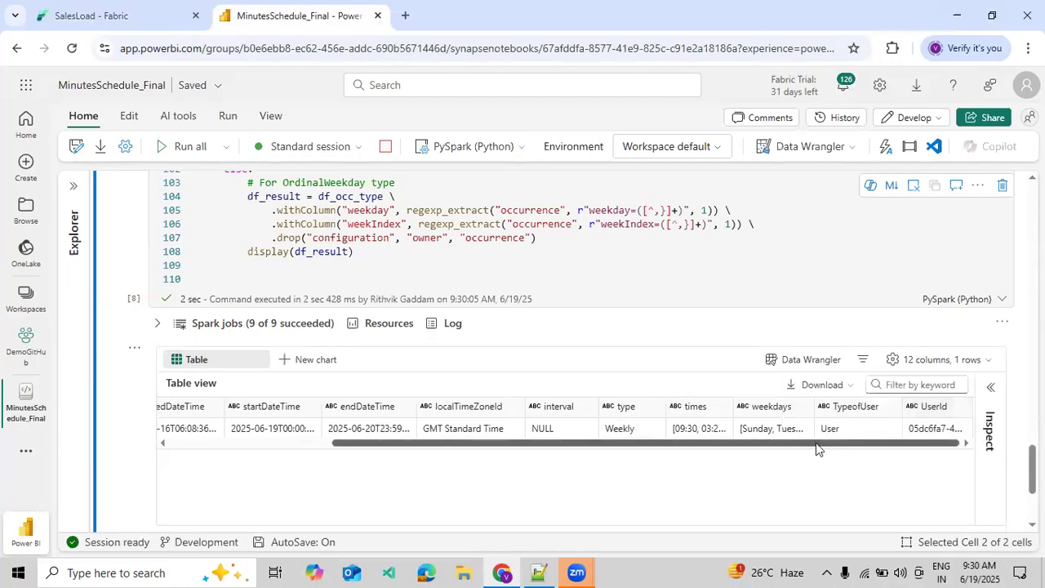
left_click(767, 428)
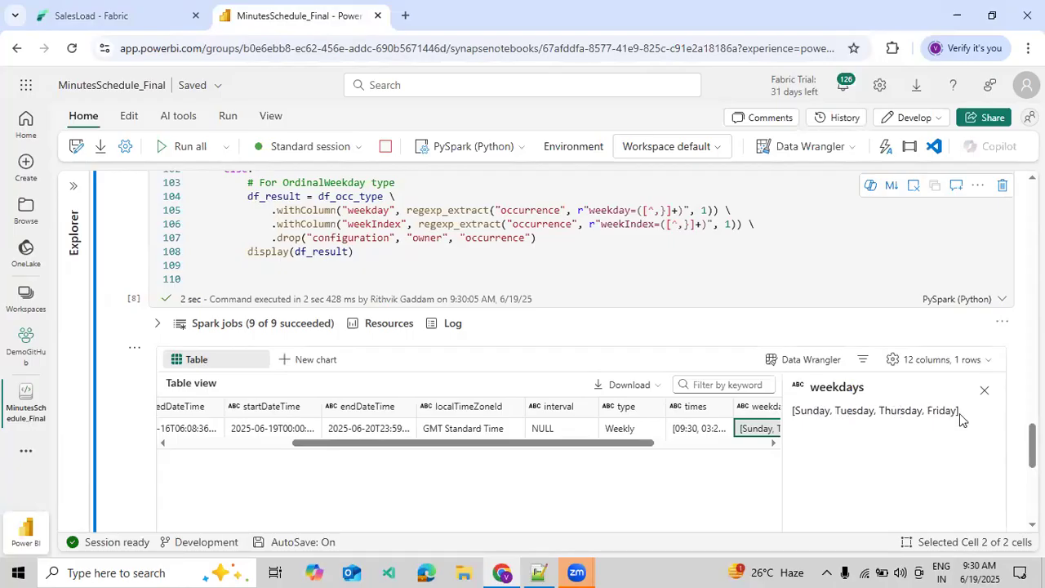
left_click(984, 391)
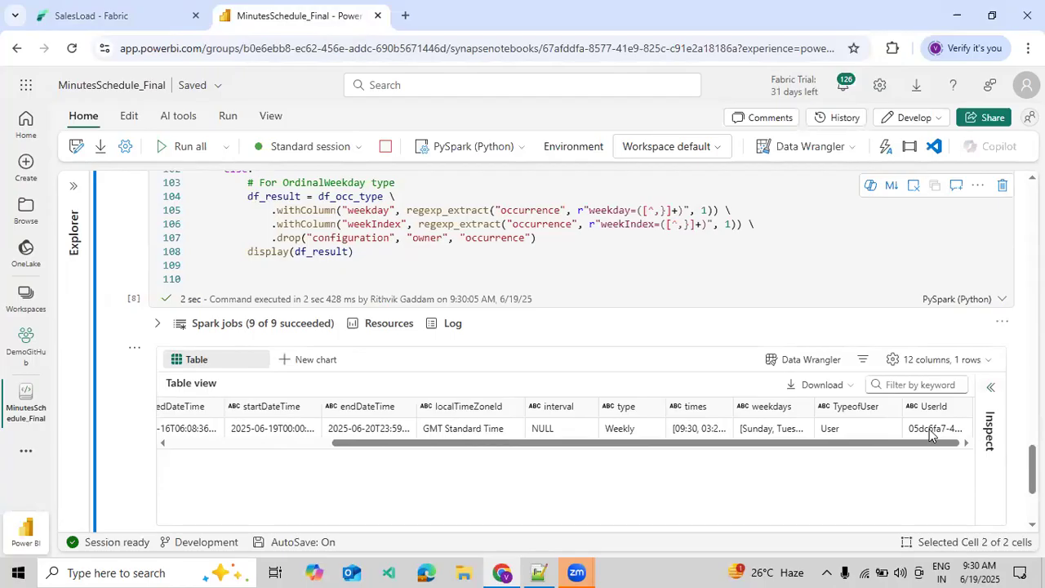
scroll(537, 250, "up", 10)
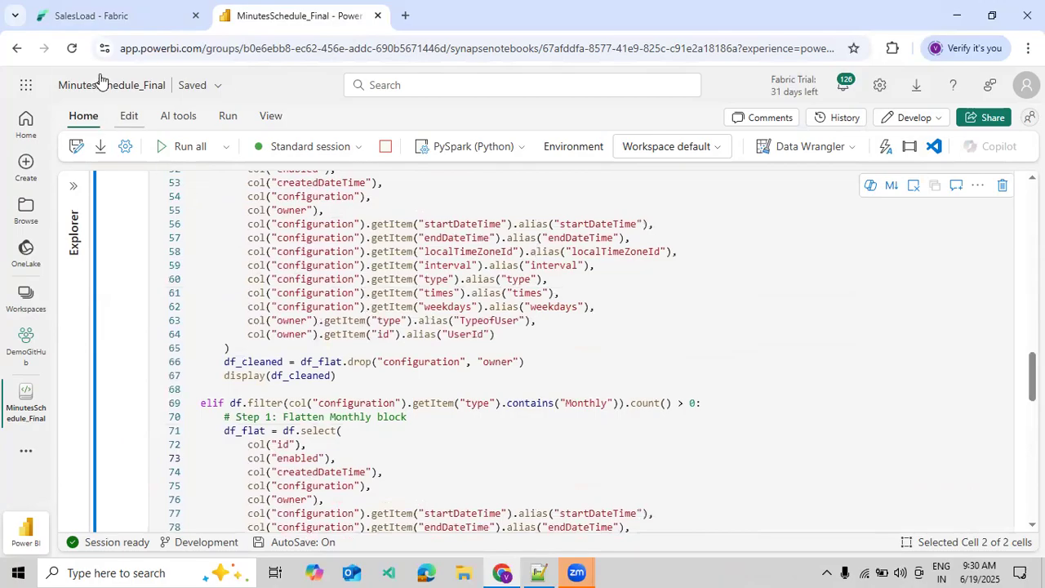
Step: Return to the SalesLoad schedule and set it to repeat monthly, every 2 months, with a run time of 09:33 AM
left_click(98, 15)
scroll(578, 288, "up", 2)
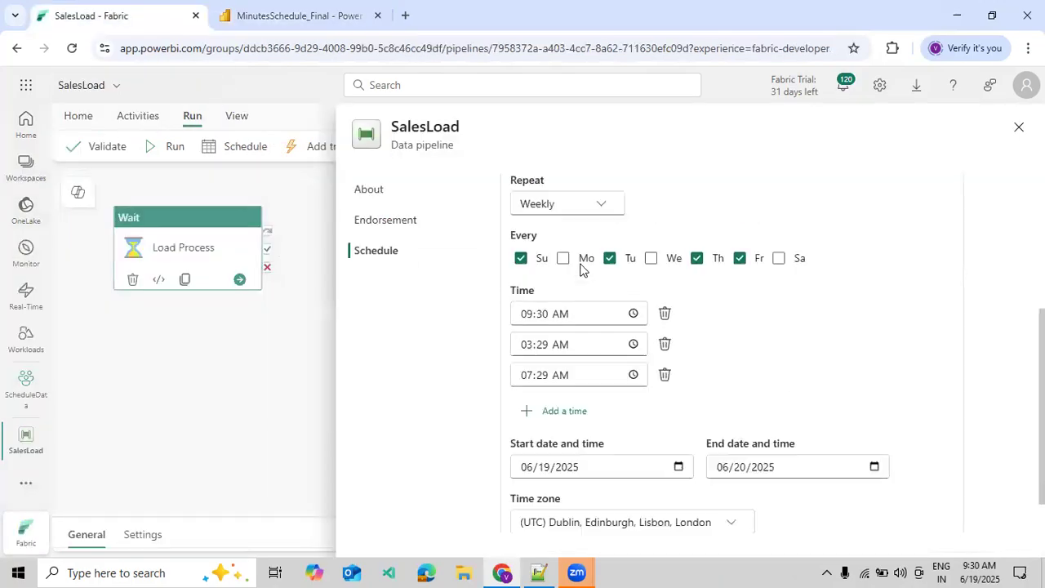
left_click(548, 306)
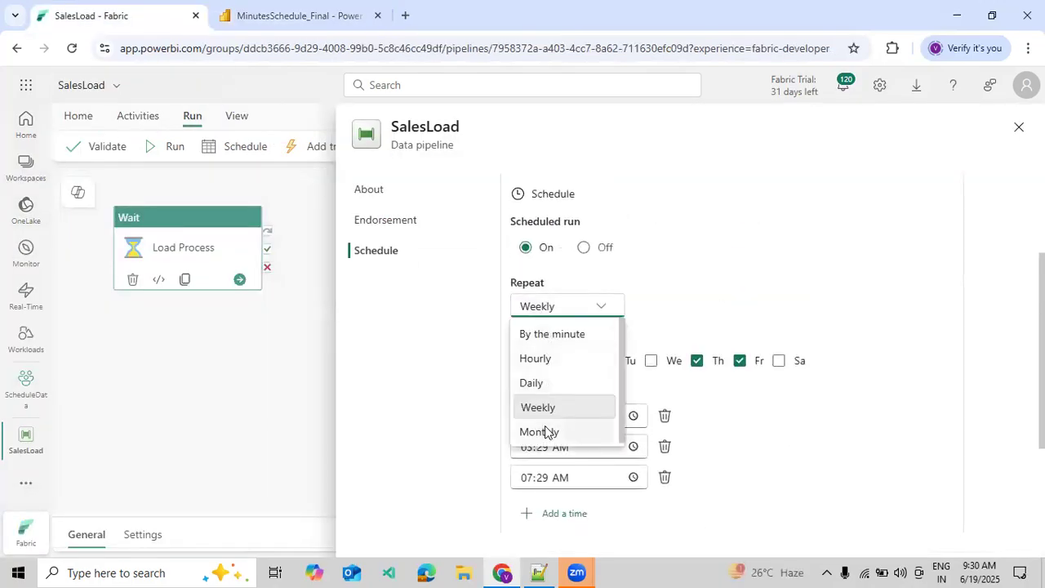
left_click(547, 432)
left_click(545, 353)
type("2")
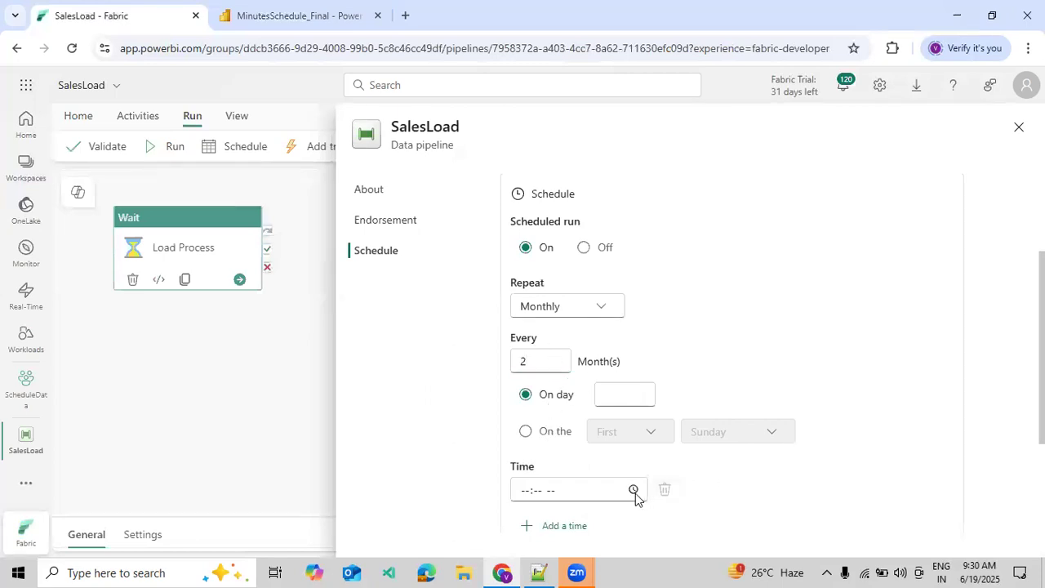
left_click(635, 492)
left_click(584, 378)
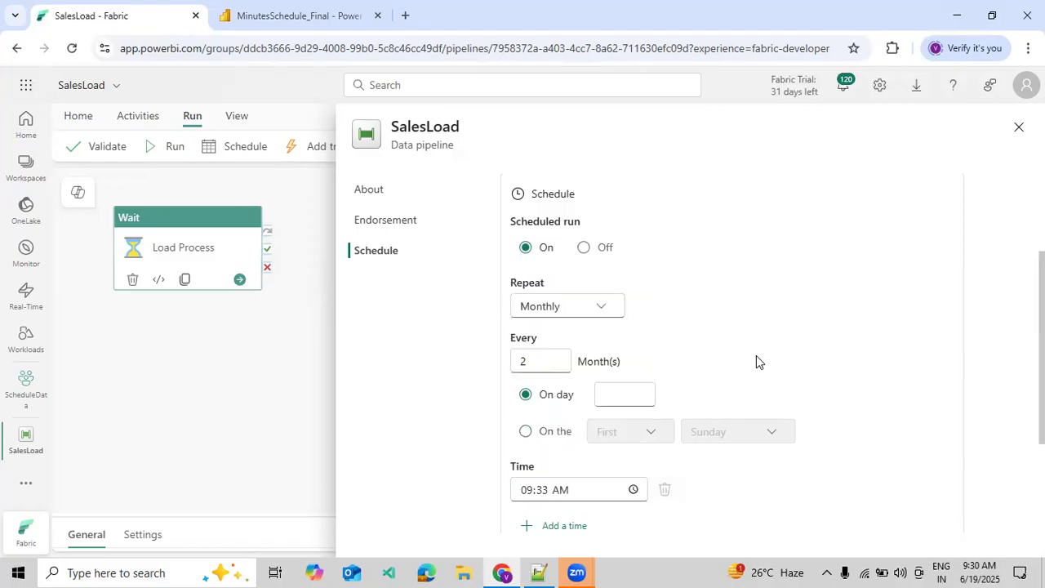
Step: Set the monthly recurrence to every 3 months on day 7
left_click(620, 394)
left_click(523, 361)
key("BackSpace")
type("3")
left_click(607, 394)
type("7")
Step: Add a second run time of 03:30 AM to the monthly schedule
scroll(610, 406, "down", 2)
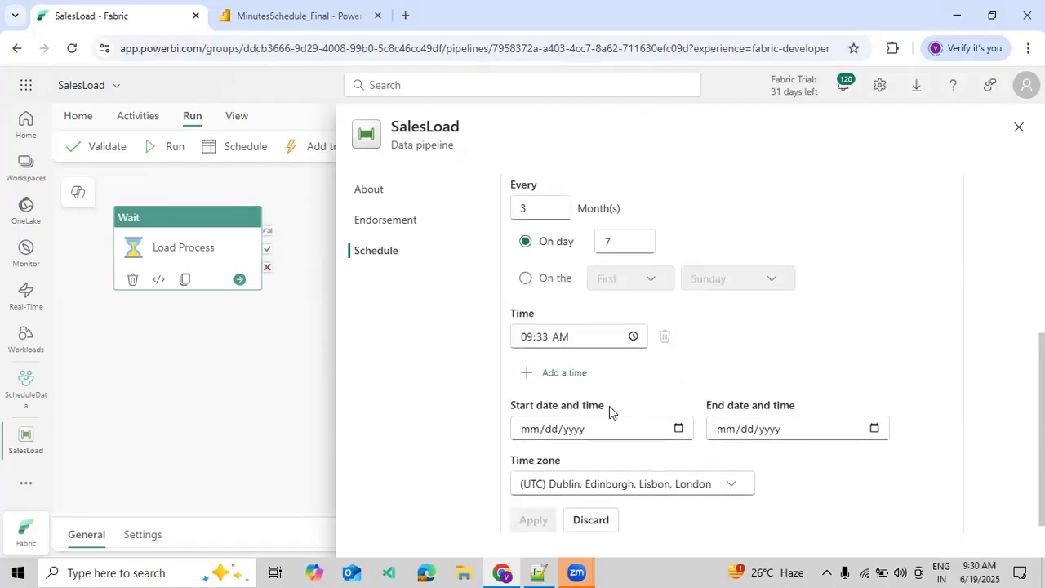
left_click(572, 373)
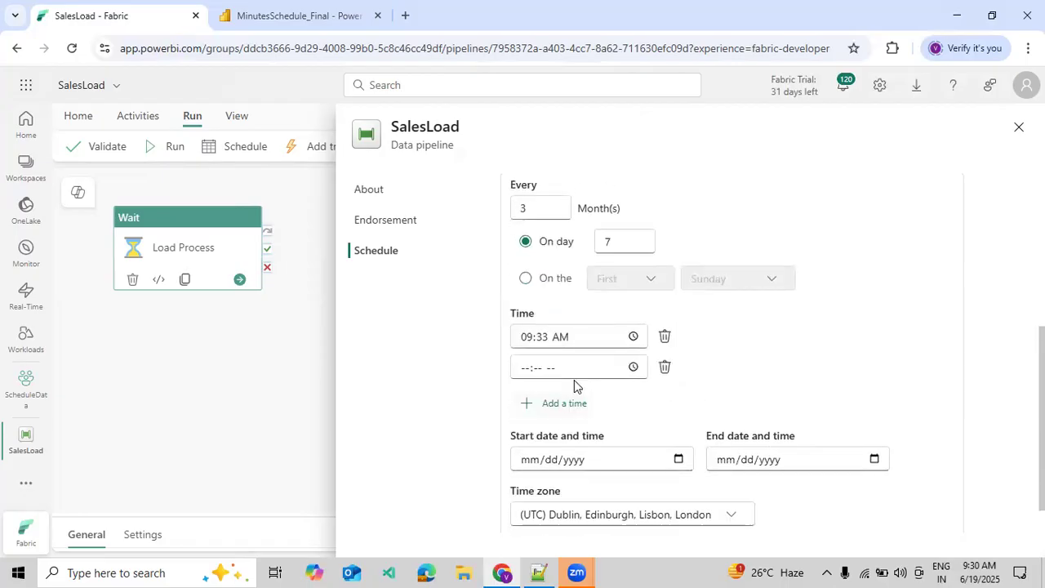
left_click(629, 372)
left_click(539, 335)
left_click(759, 384)
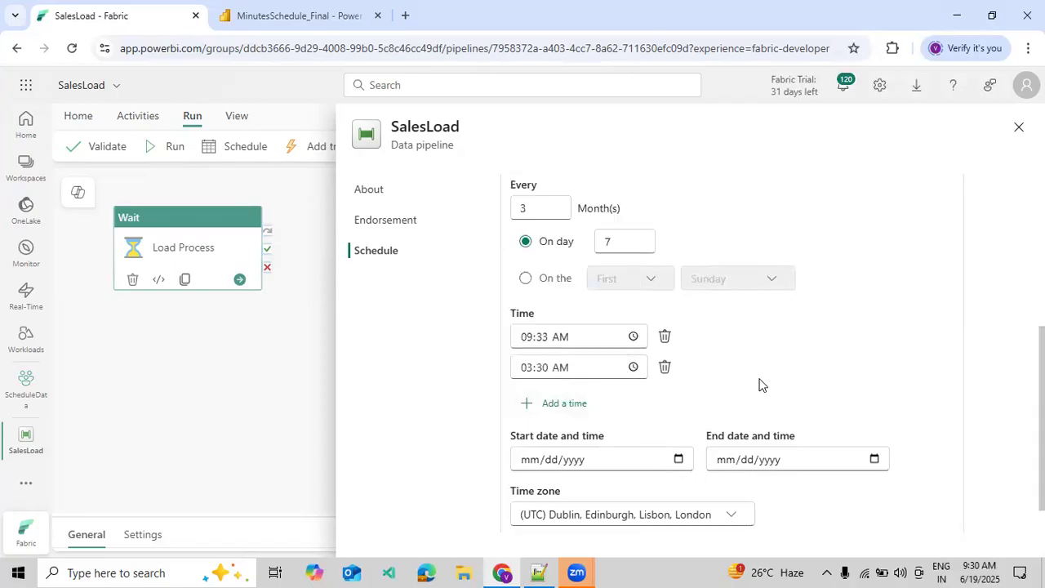
Step: Set the schedule's start date to 06/20/2025 and end date to 06/27/2025, and apply the schedule
left_click(674, 458)
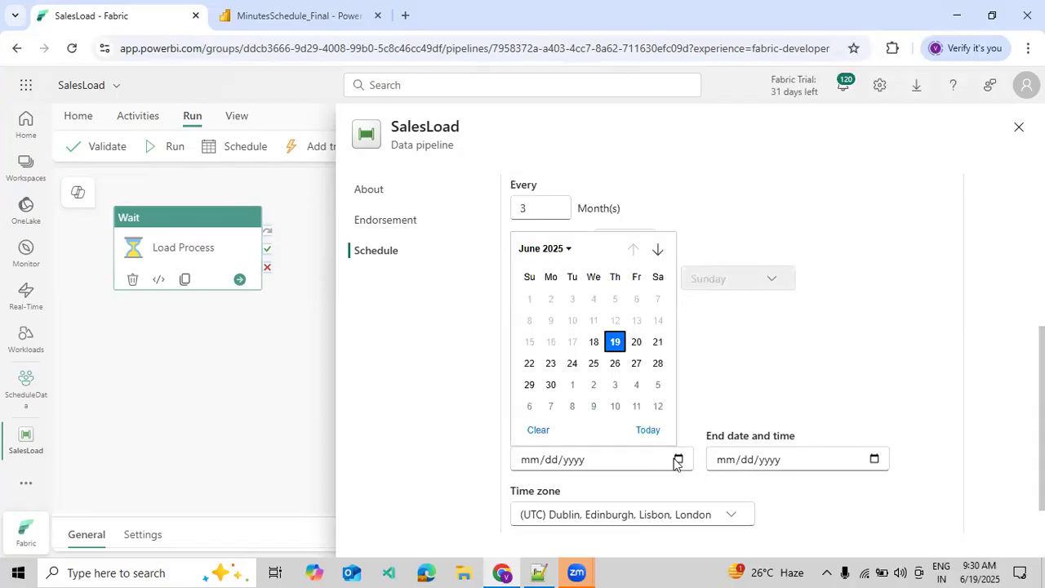
left_click(636, 341)
left_click(874, 459)
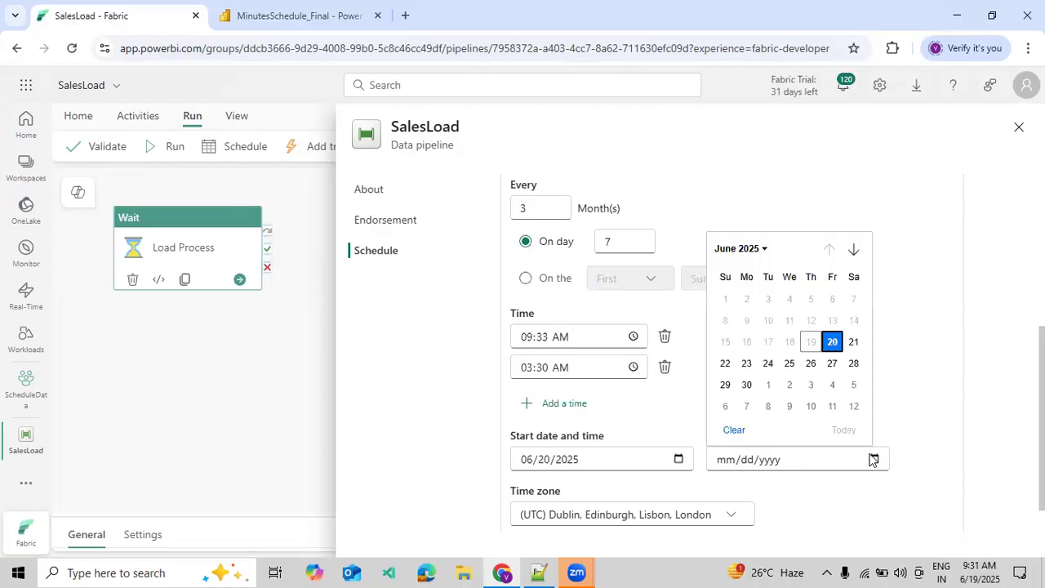
left_click(832, 362)
scroll(637, 511, "down", 1)
left_click(534, 508)
Step: Review the applied day-of-month settings, then rerun all cells of the MinutesSchedule_Final notebook
scroll(861, 419, "up", 2)
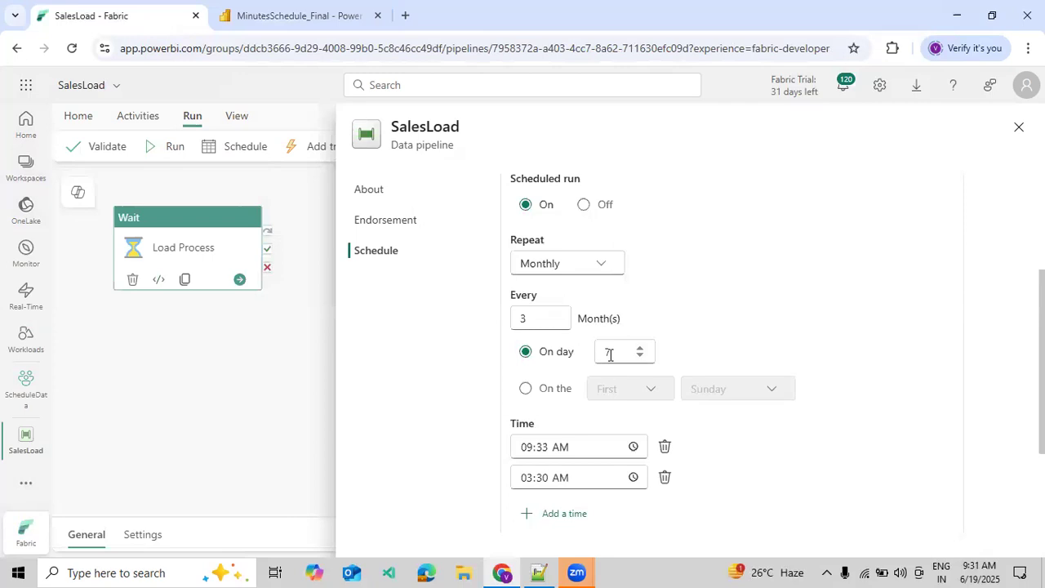
scroll(572, 466, "down", 2)
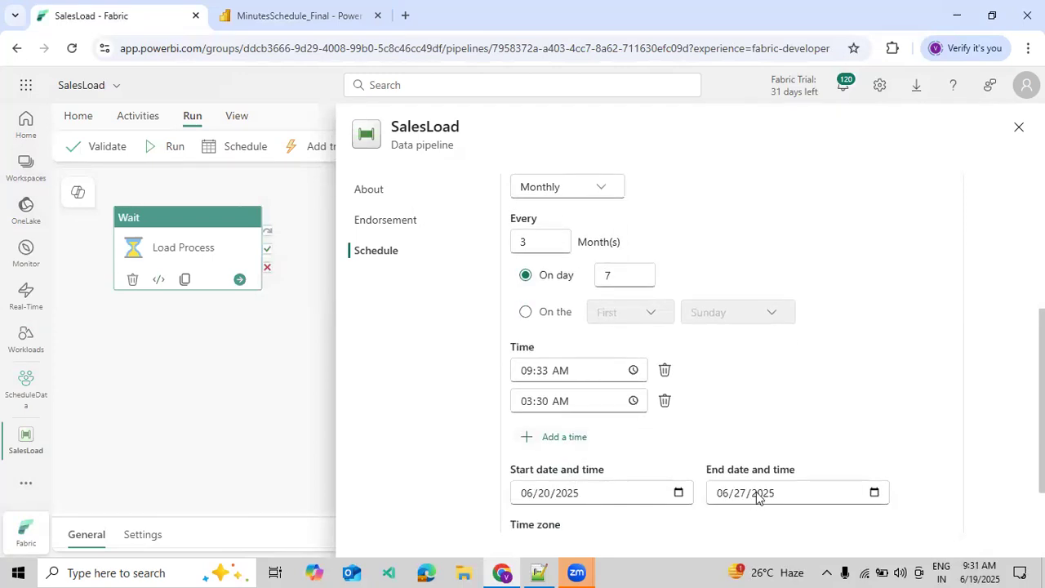
scroll(751, 497, "down", 2)
scroll(722, 375, "up", 5)
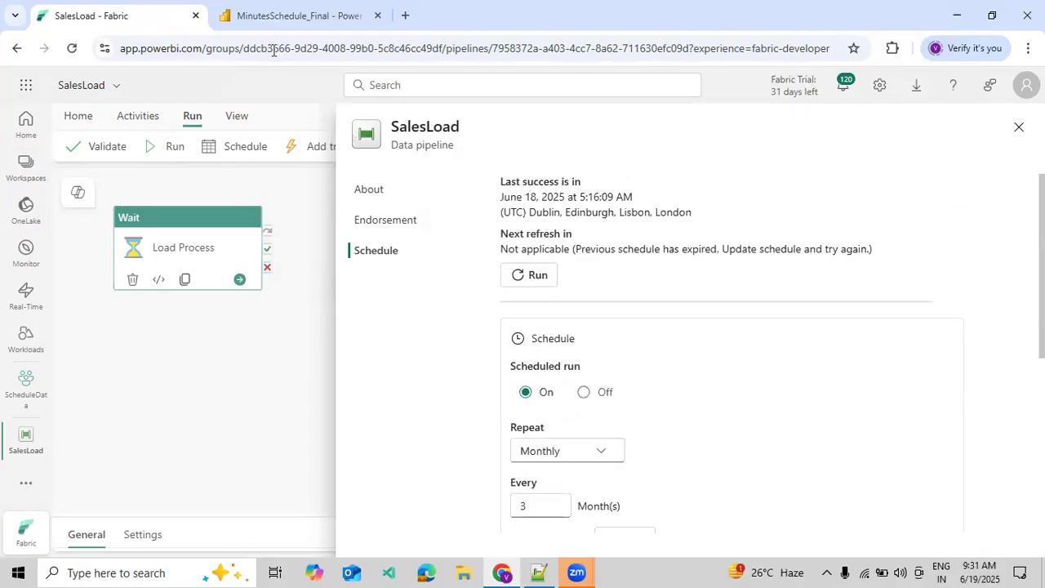
left_click(253, 24)
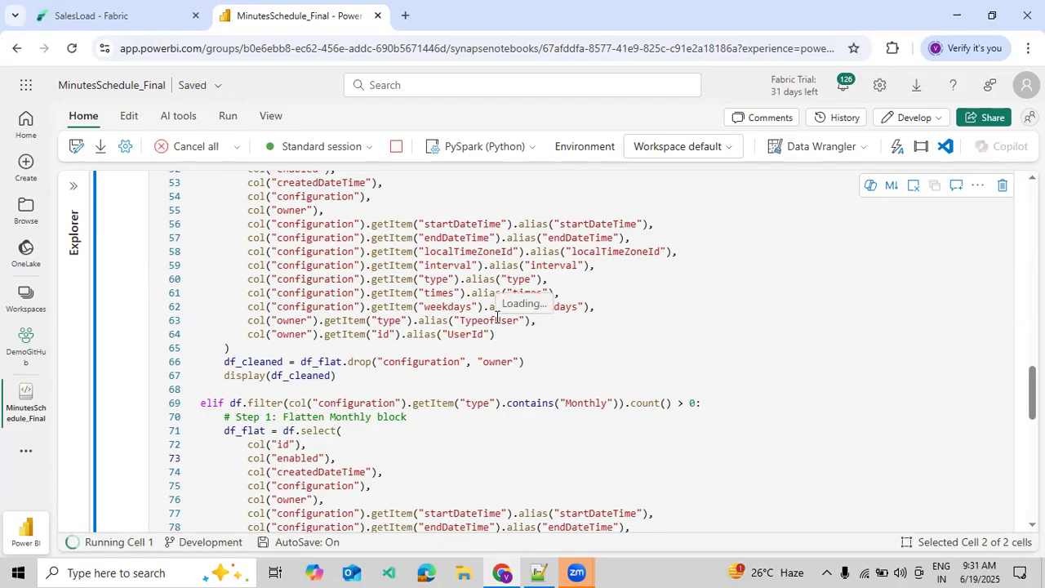
Step: Inspect the times, recurrence, occurrenceType and dayOfMonth values in the flattened table for the monthly schedule
scroll(547, 348, "down", 8)
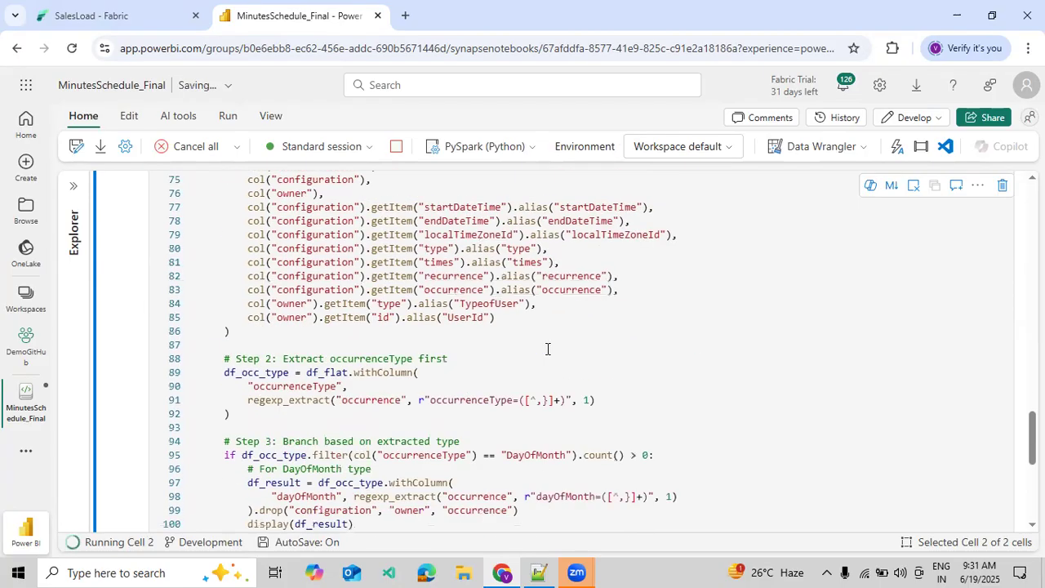
scroll(548, 351, "down", 1)
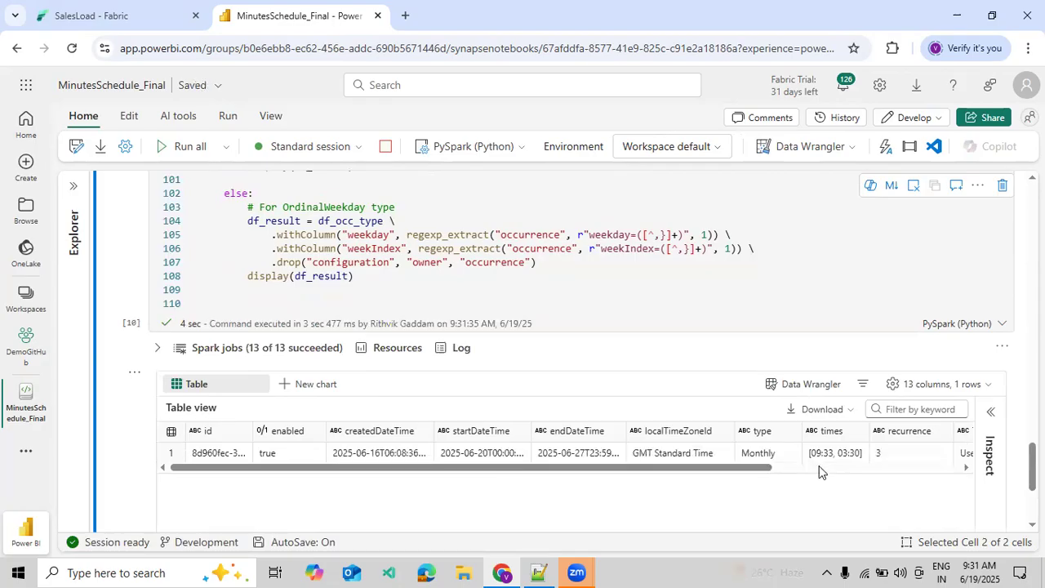
left_click_drag(761, 470, 791, 475)
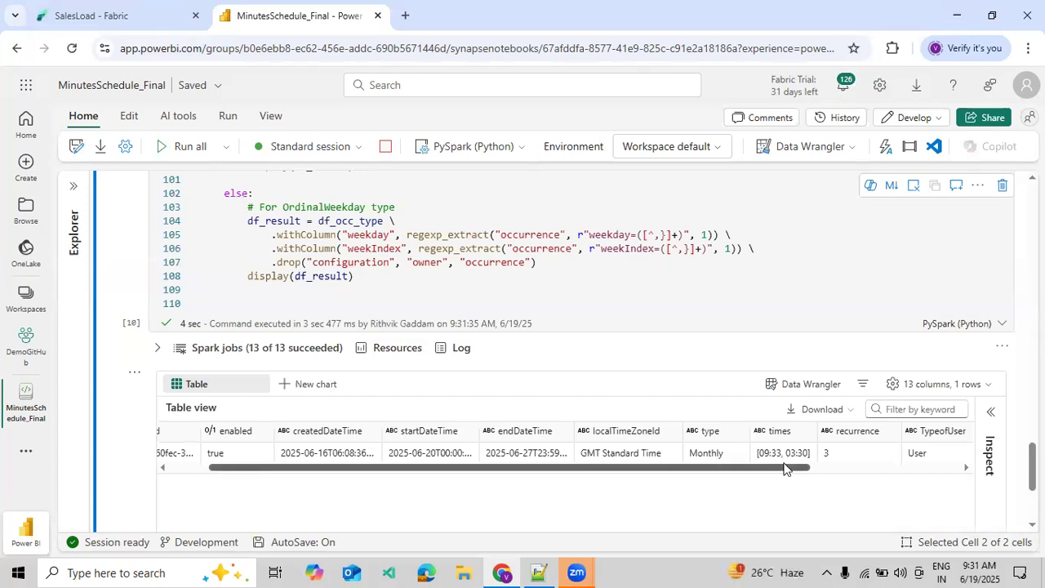
left_click_drag(786, 472, 984, 486)
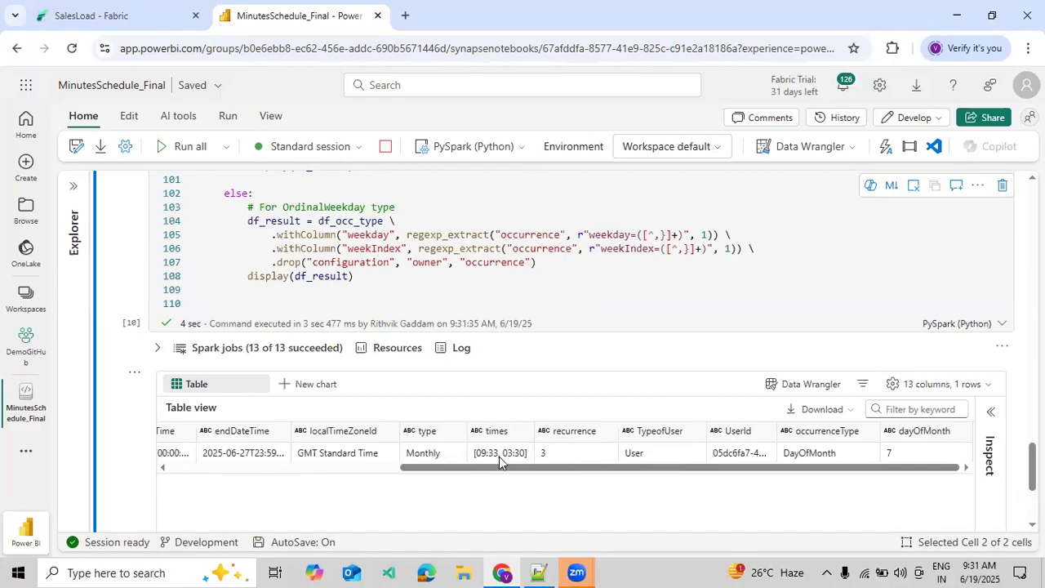
left_click_drag(473, 464, 323, 472)
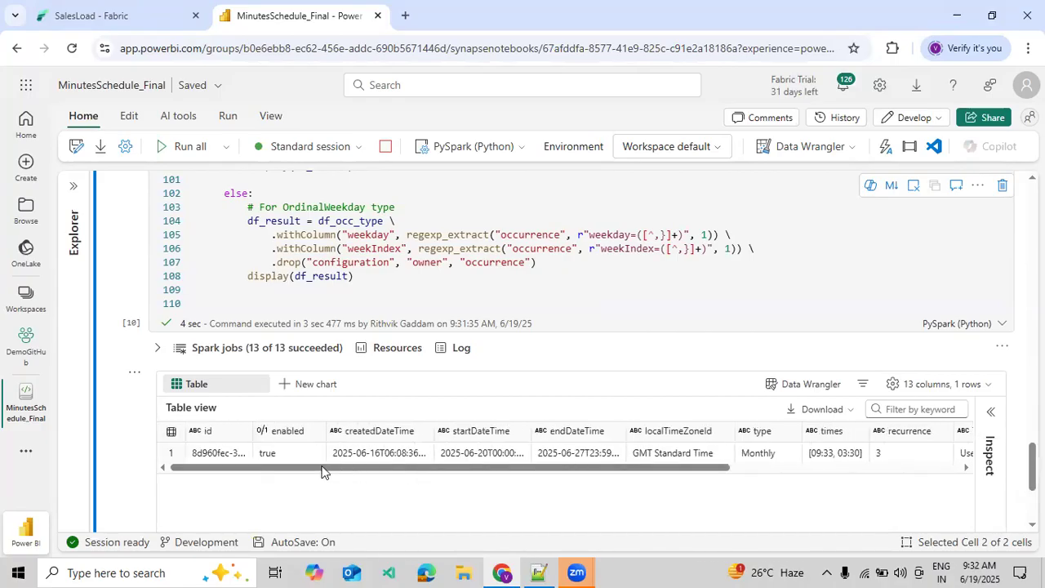
Step: Return to the SalesLoad schedule and switch the monthly recurrence from a fixed day to the fourth Friday
left_click(136, 25)
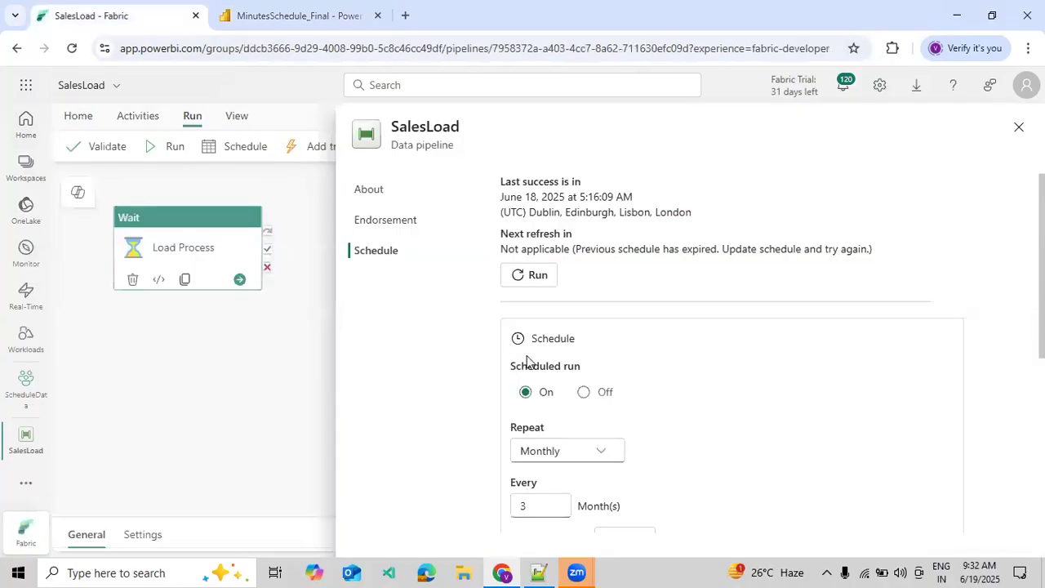
scroll(569, 488, "down", 3)
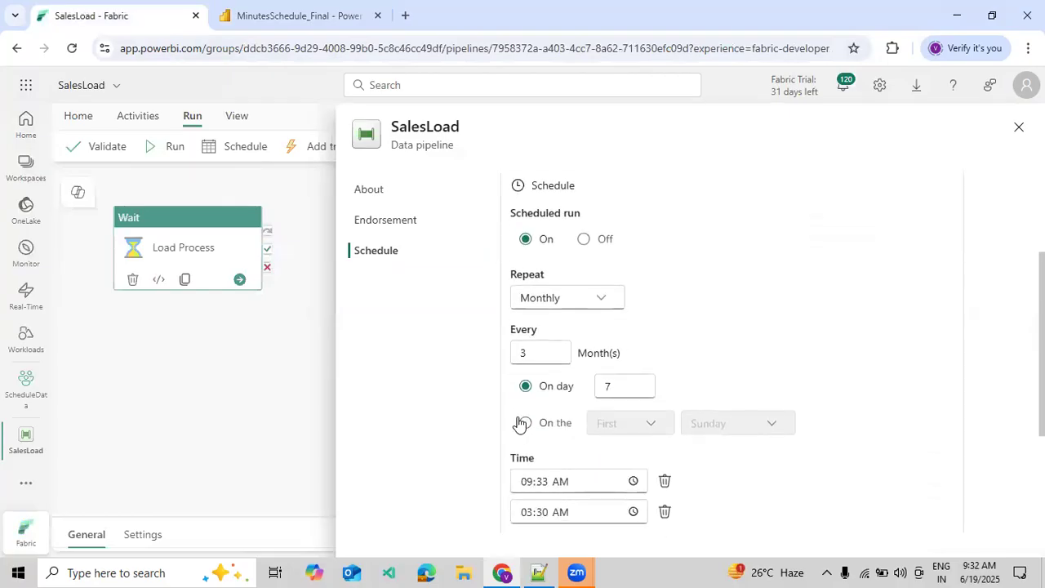
left_click(523, 423)
left_click(604, 427)
left_click(621, 373)
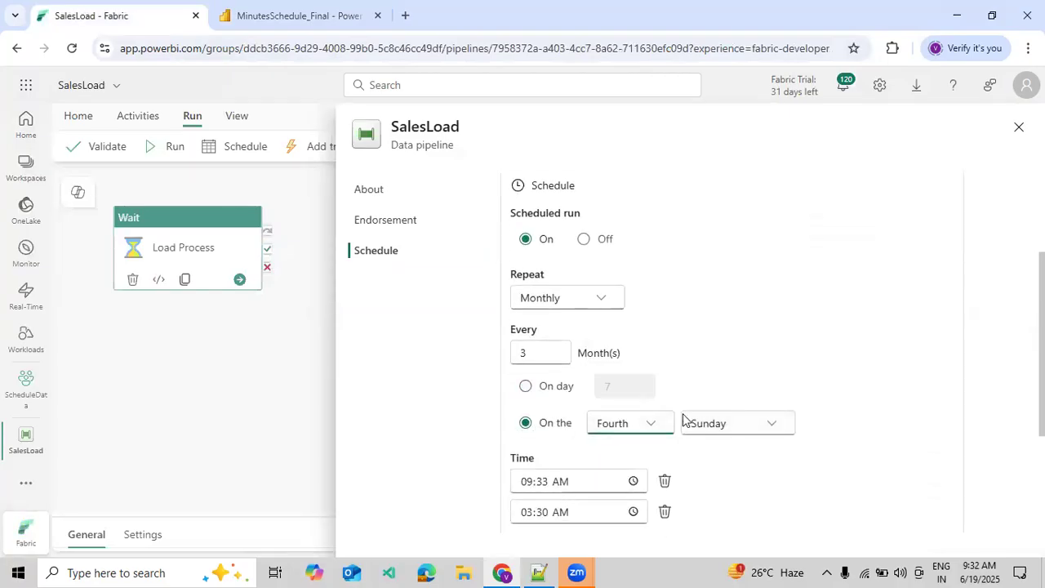
left_click(726, 428)
left_click(724, 370)
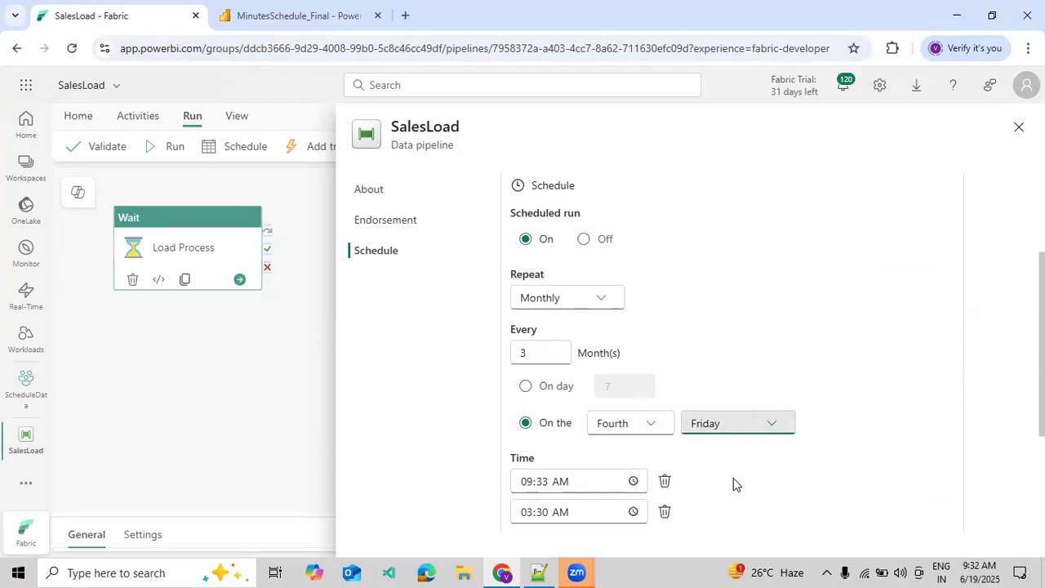
Step: Set the monthly recurrence to every 1 month and apply the schedule
scroll(737, 484, "down", 2)
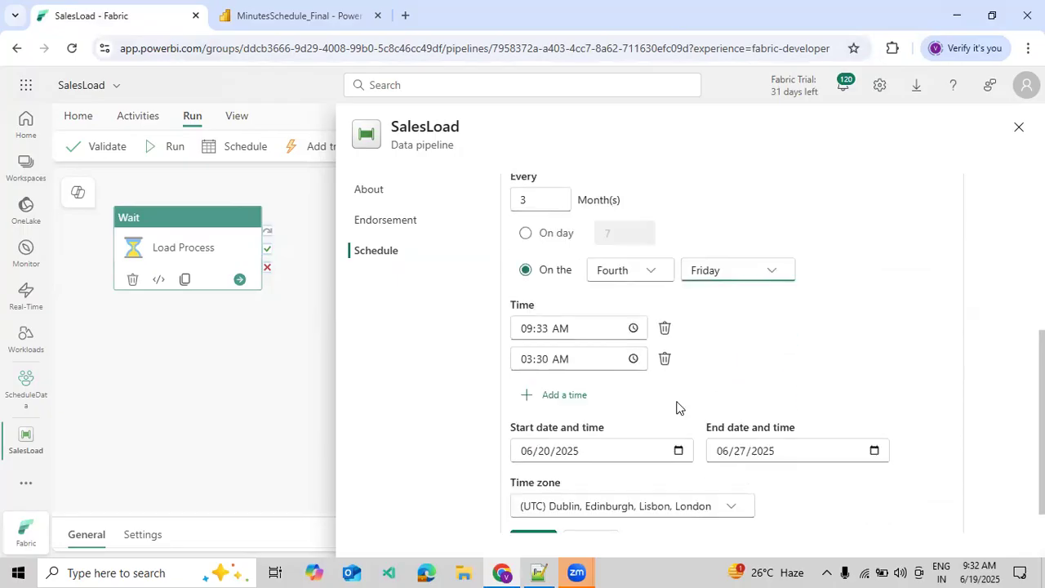
scroll(667, 398, "up", 1)
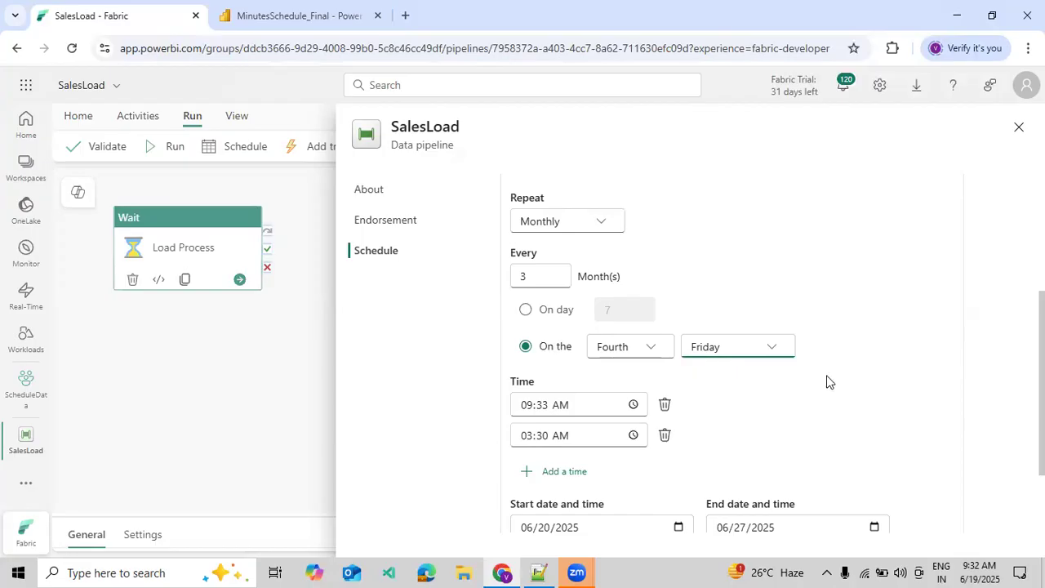
scroll(893, 345, "down", 2)
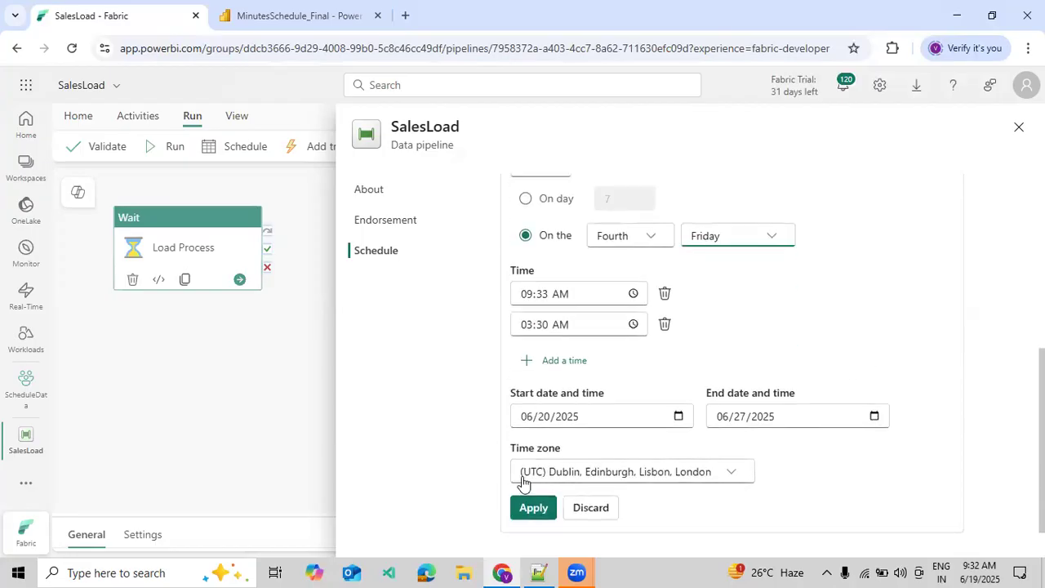
scroll(516, 395, "up", 2)
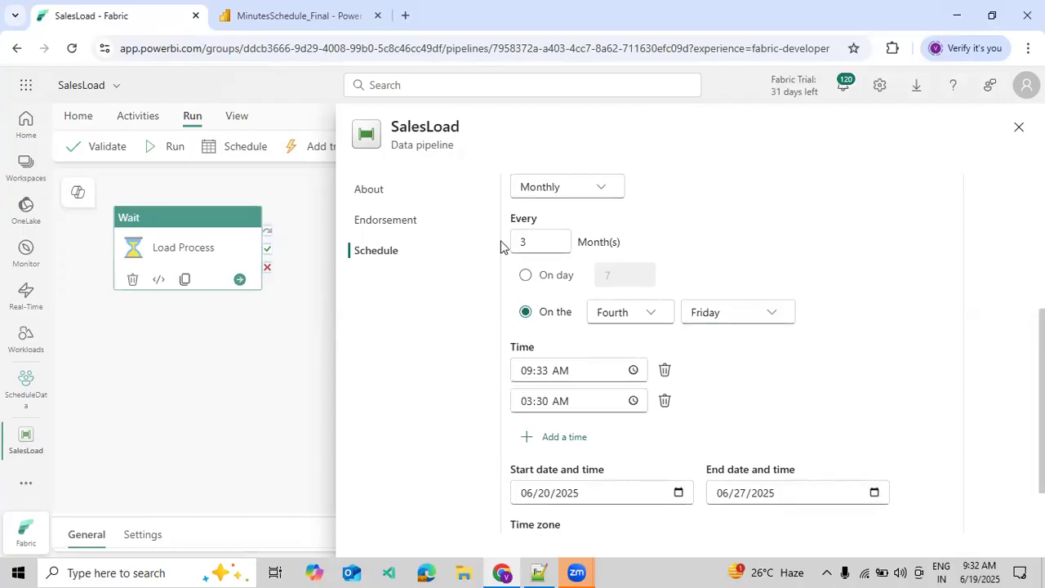
left_click(527, 239)
key("BackSpace")
type("1")
scroll(556, 457, "down", 2)
left_click(518, 516)
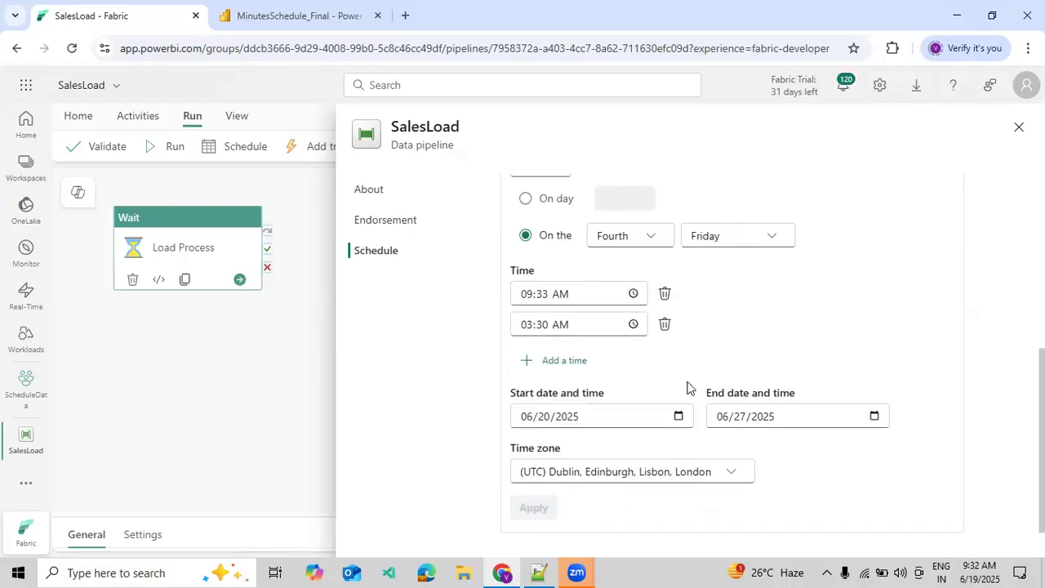
Step: Review the applied fourth-Friday settings, then return to the MinutesSchedule_Final notebook and rerun all its cells
scroll(688, 387, "up", 4)
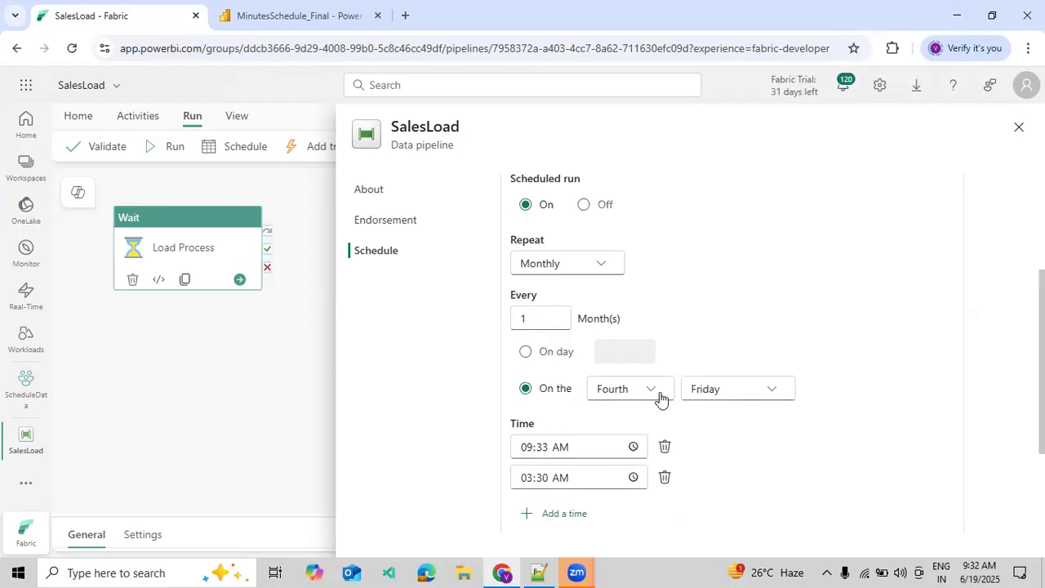
scroll(724, 417, "down", 2)
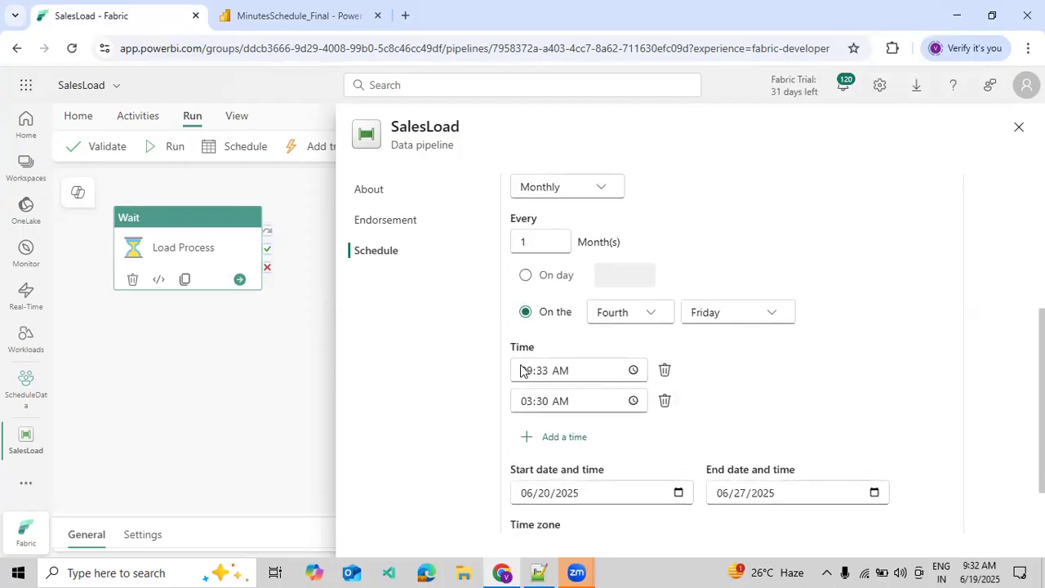
scroll(593, 405, "down", 2)
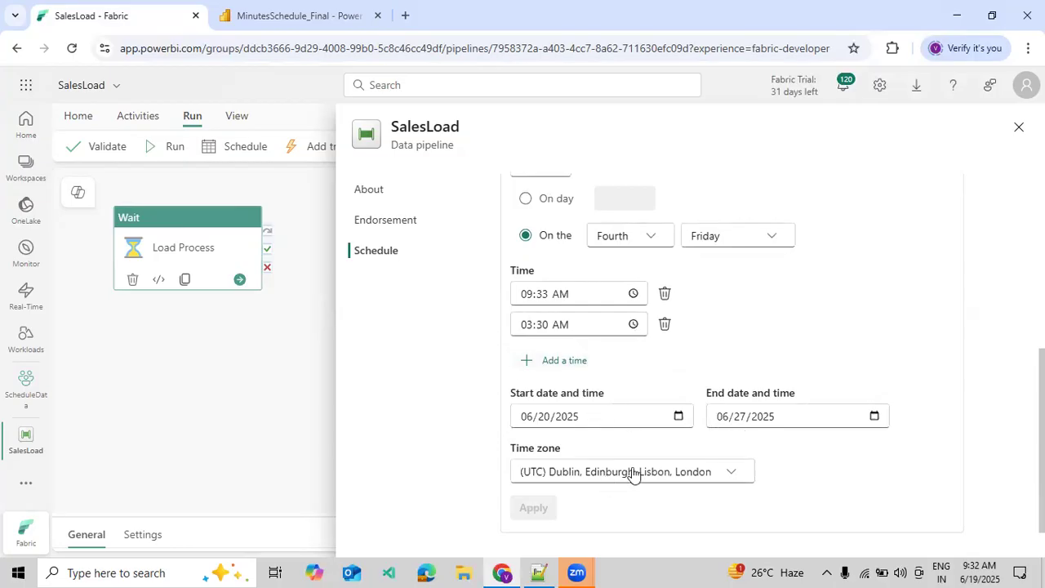
scroll(987, 444, "up", 8)
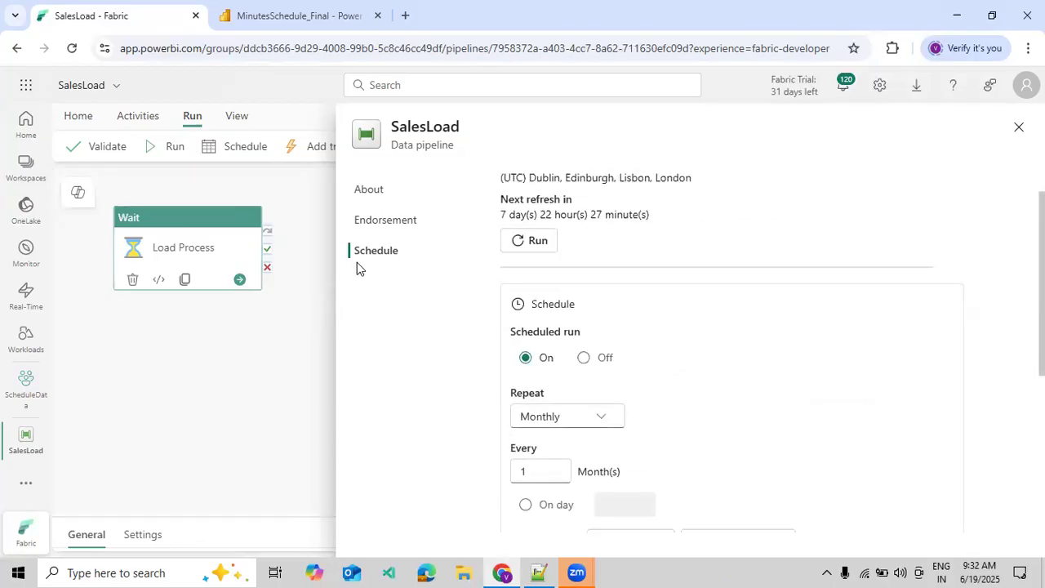
left_click(242, 30)
scroll(412, 249, "up", 20)
scroll(416, 249, "up", 5)
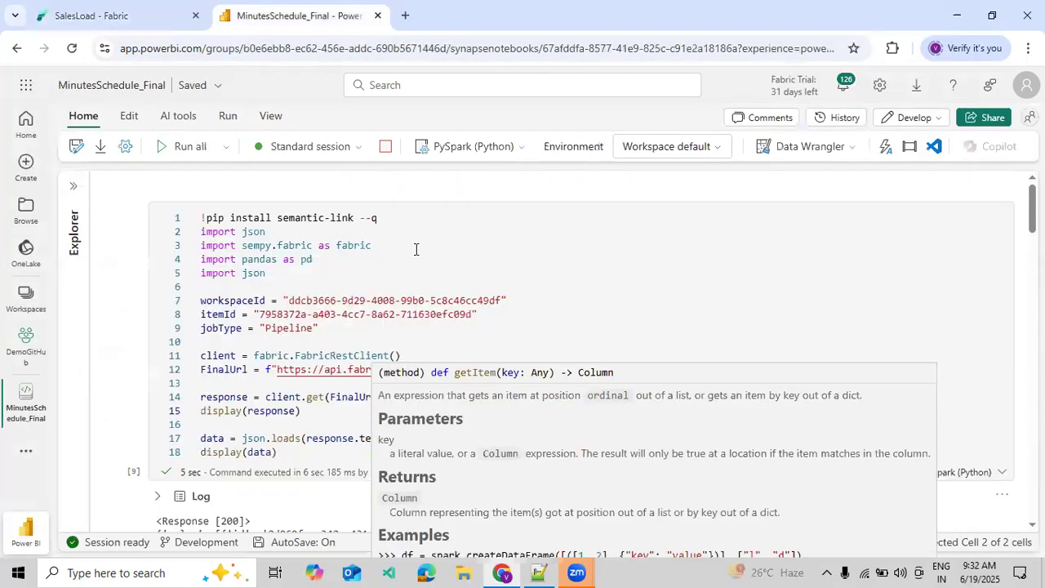
left_click(185, 146)
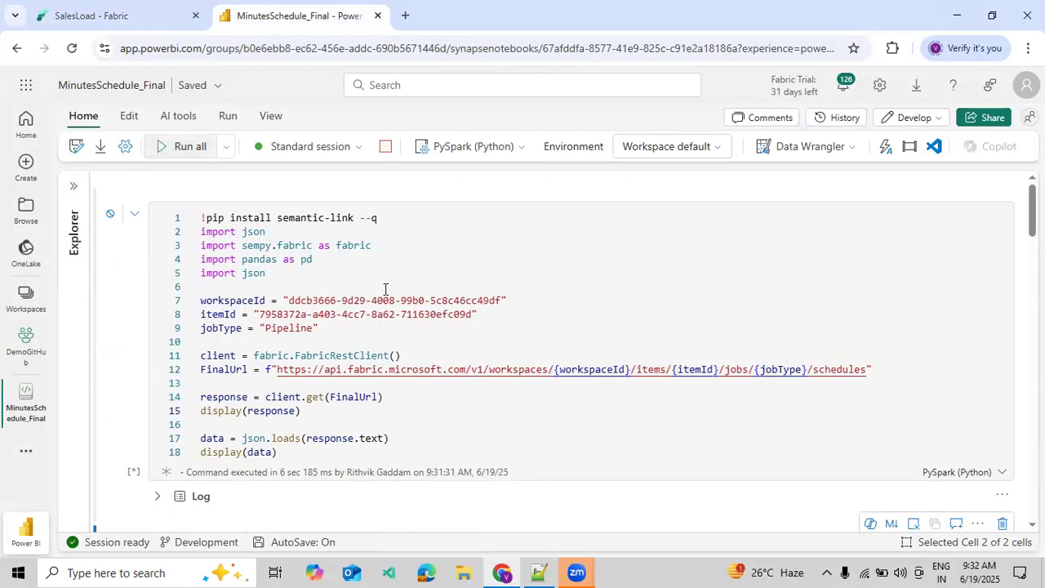
Step: Inspect the times, recurrence, occurrenceType, weekday and weekIndex values in the flattened table for the fourth-Friday schedule
scroll(460, 278, "down", 8)
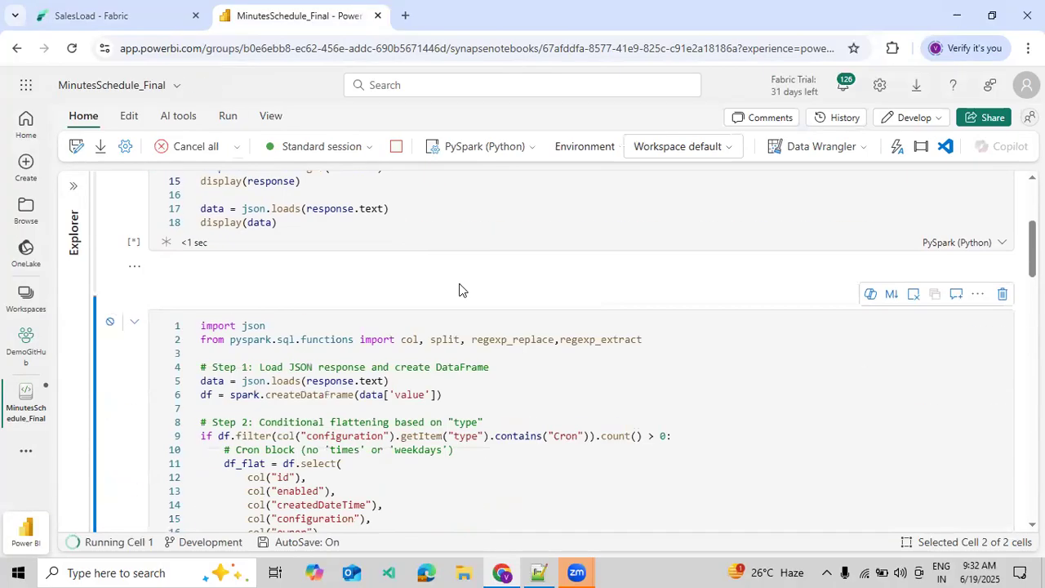
scroll(471, 295, "down", 10)
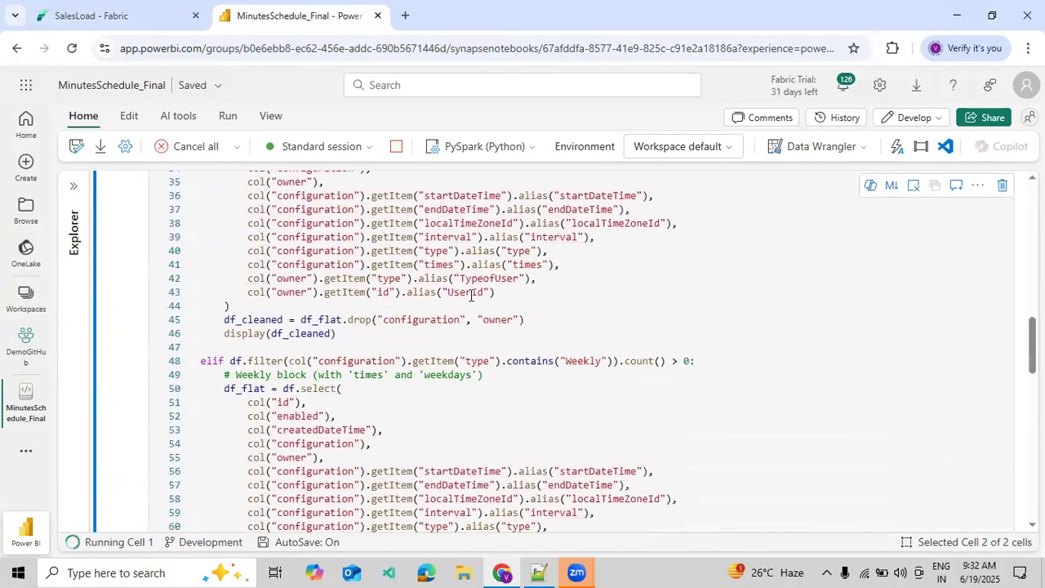
scroll(470, 294, "down", 5)
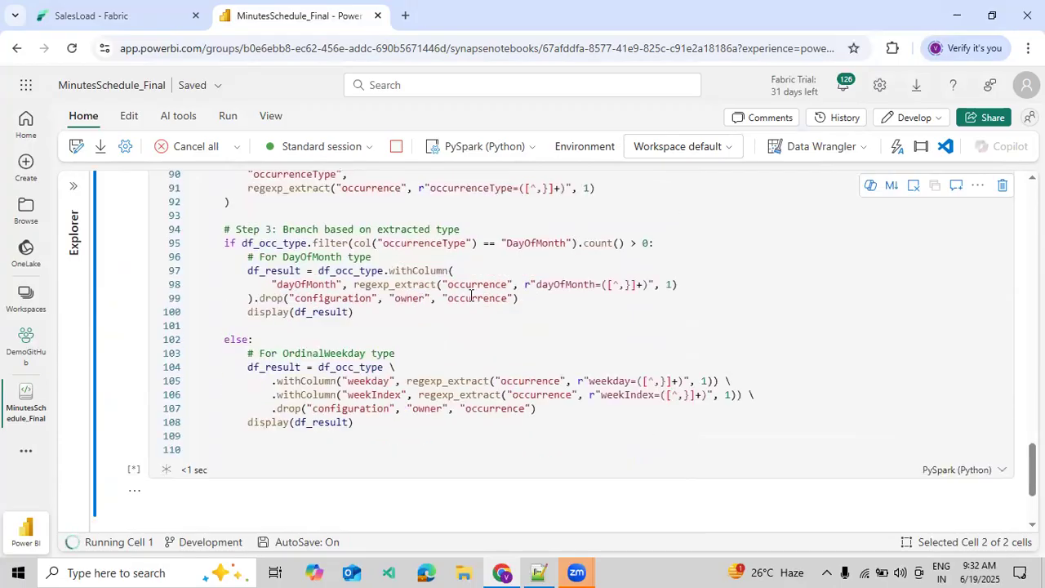
scroll(470, 295, "down", 4)
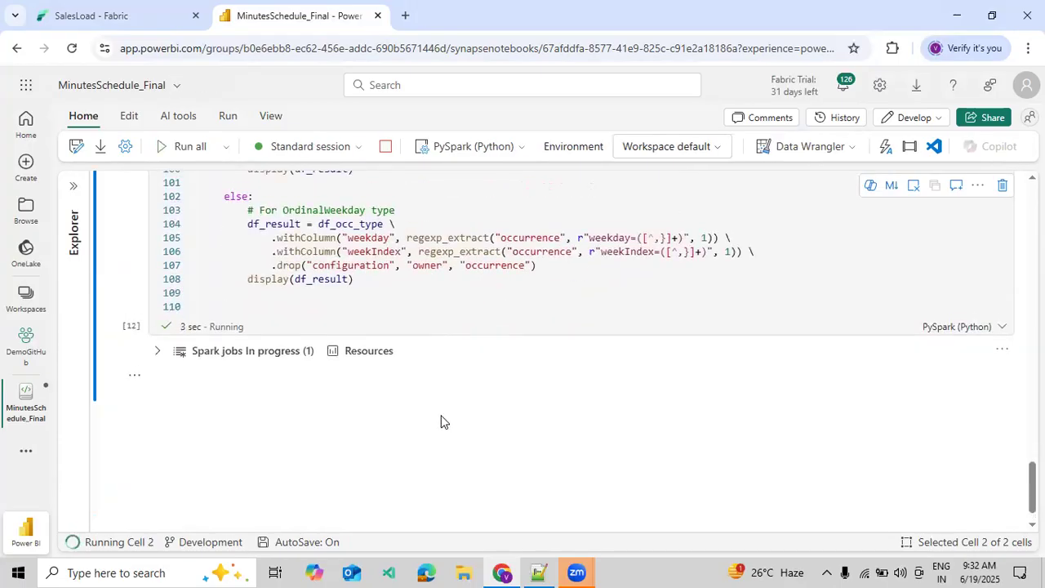
left_click_drag(480, 465, 736, 478)
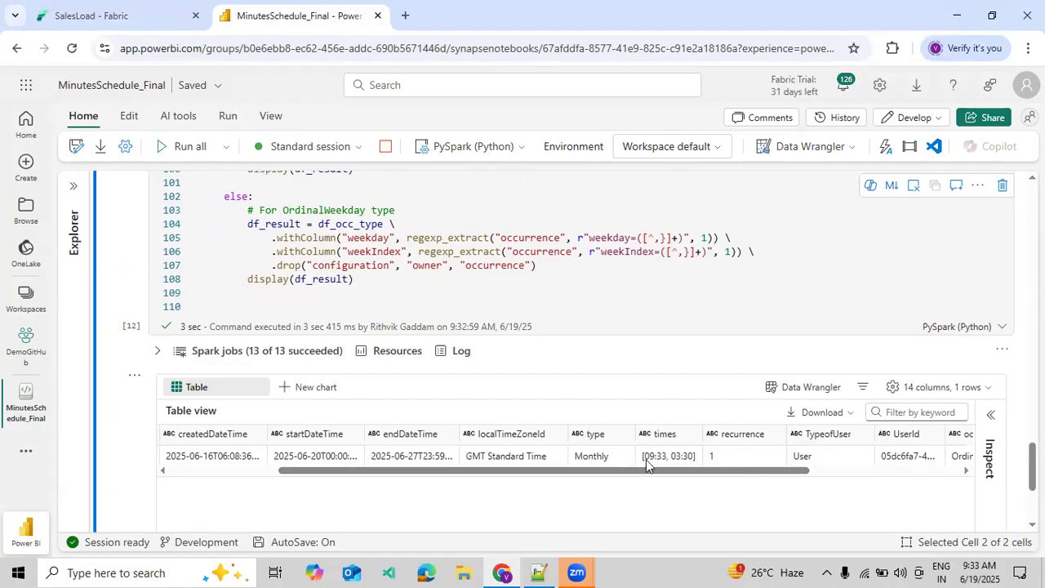
left_click_drag(809, 471, 957, 490)
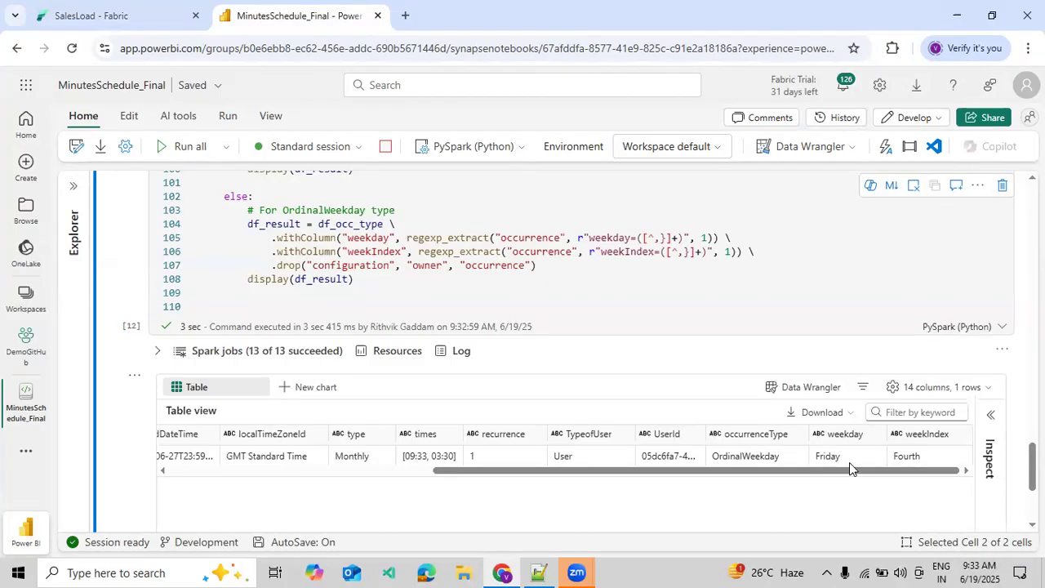
Step: Review the notebook code that flattens the monthly, weekly and daily schedules, including the DayOfMonth and OrdinalWeekday branches
left_click_drag(767, 469, 723, 480)
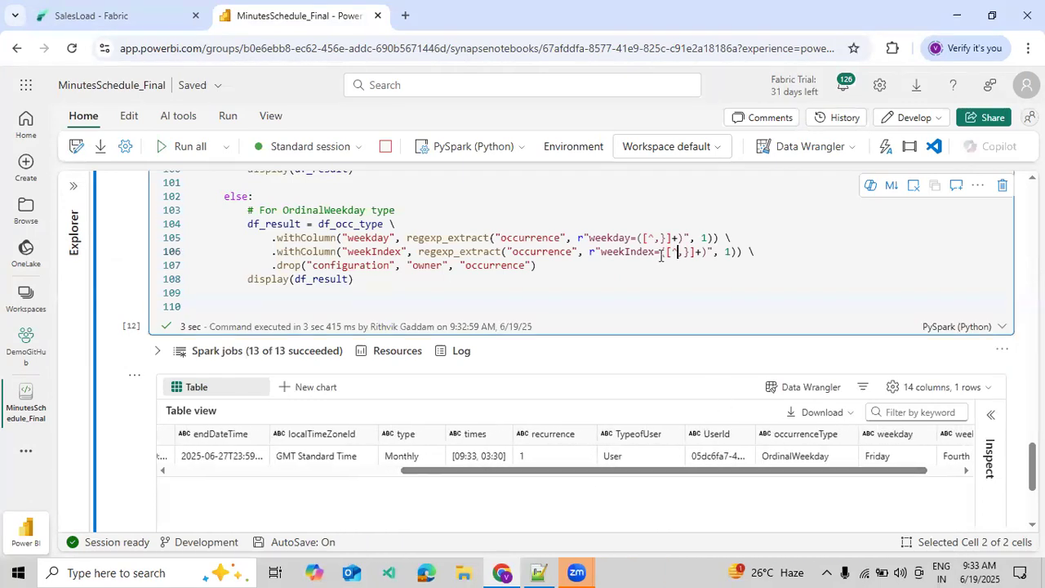
scroll(661, 263, "up", 4)
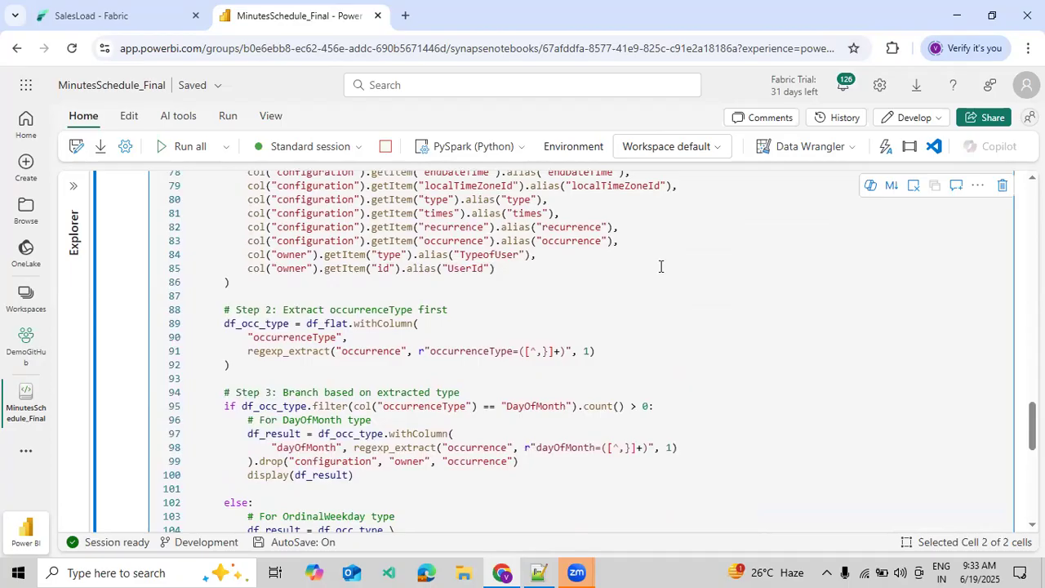
scroll(661, 267, "up", 5)
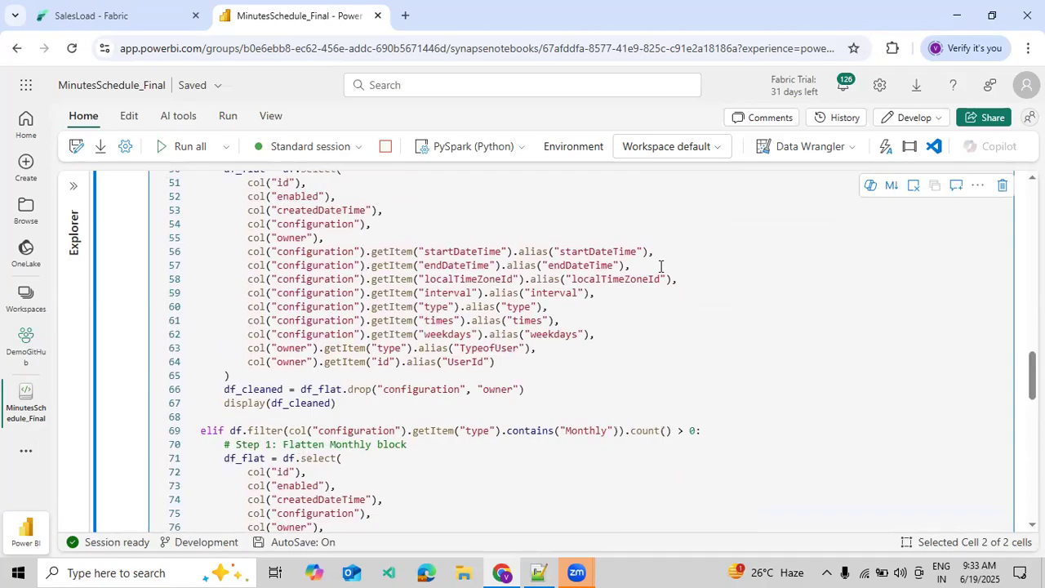
scroll(661, 266, "down", 5)
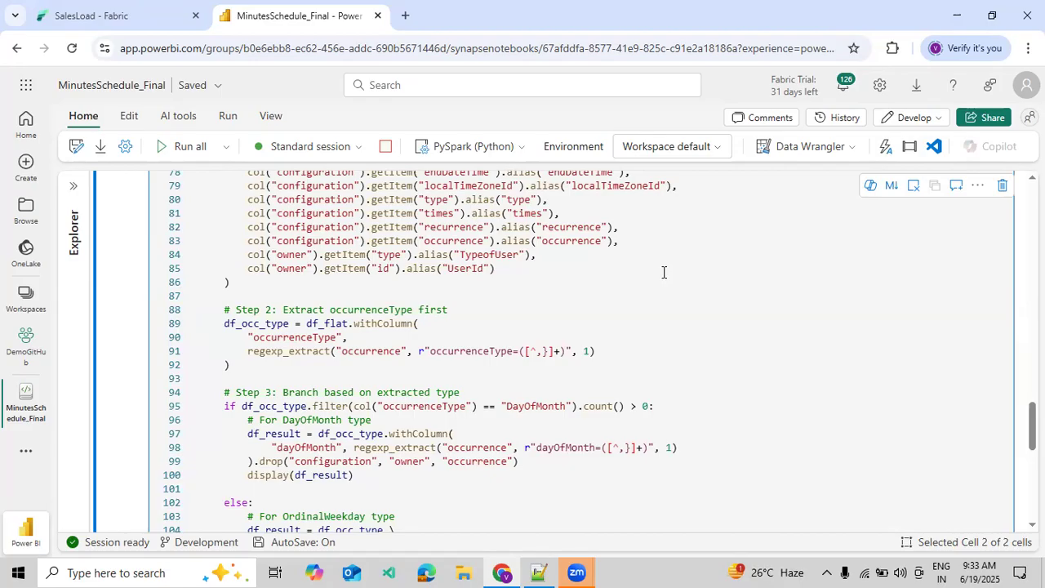
scroll(684, 273, "up", 5)
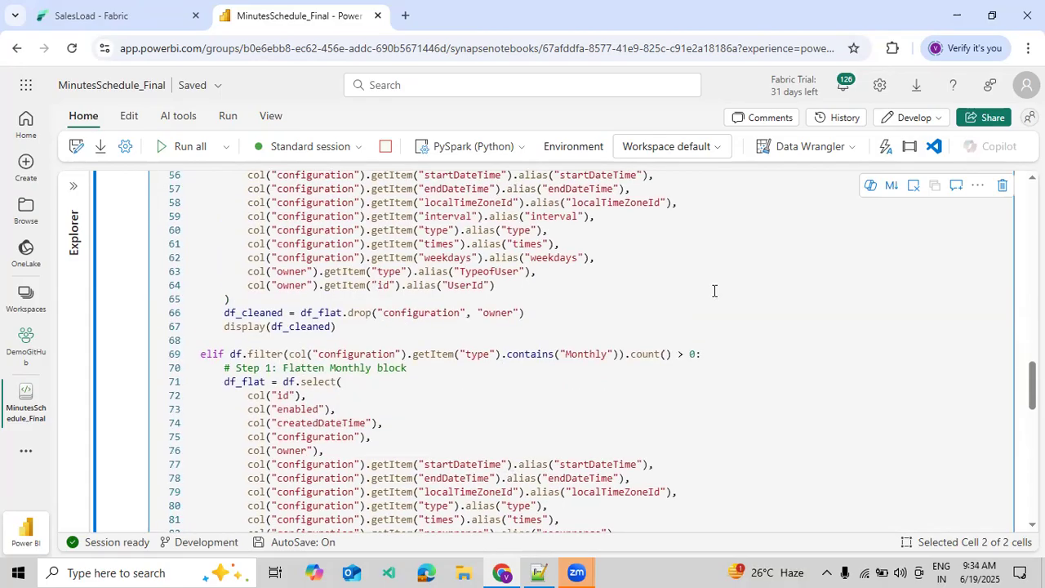
scroll(714, 291, "up", 7)
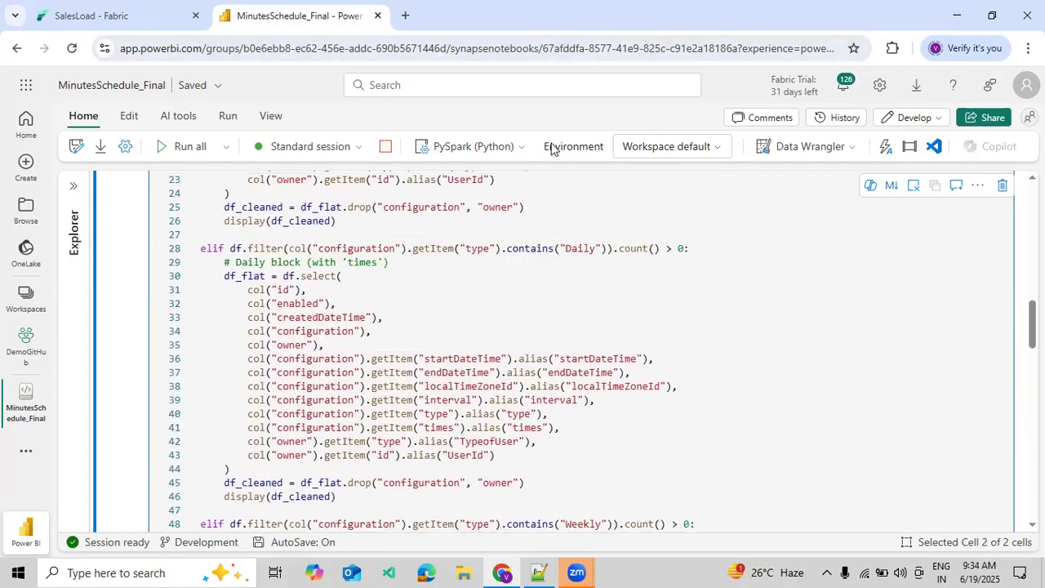
left_click(602, 280)
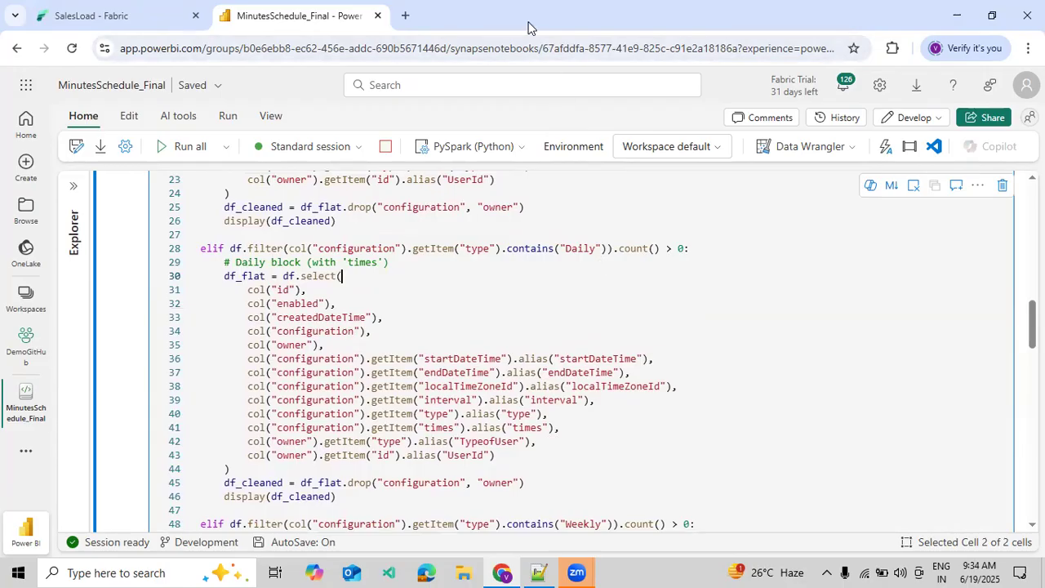